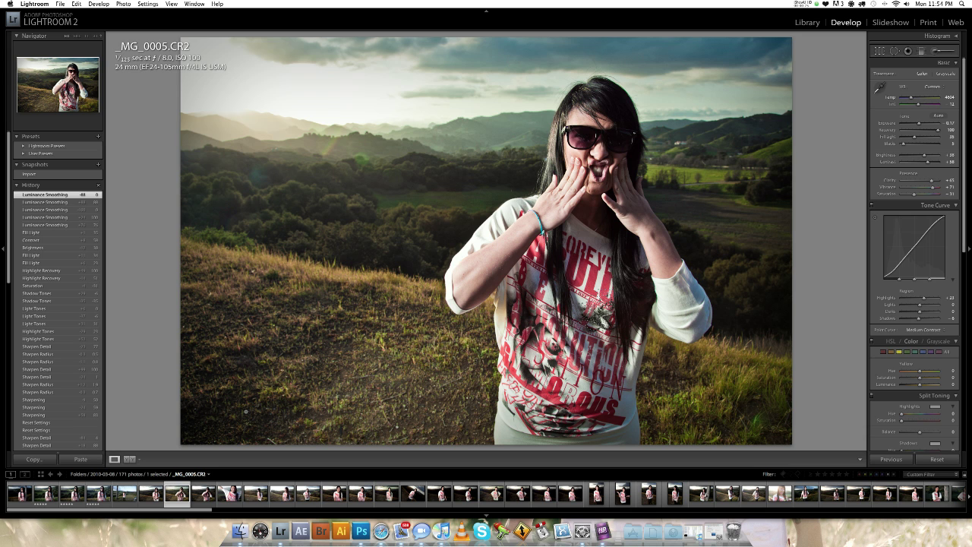
- Compare the edited version of _MG_0005.CR2 with its unedited virtual copy
key("Right")
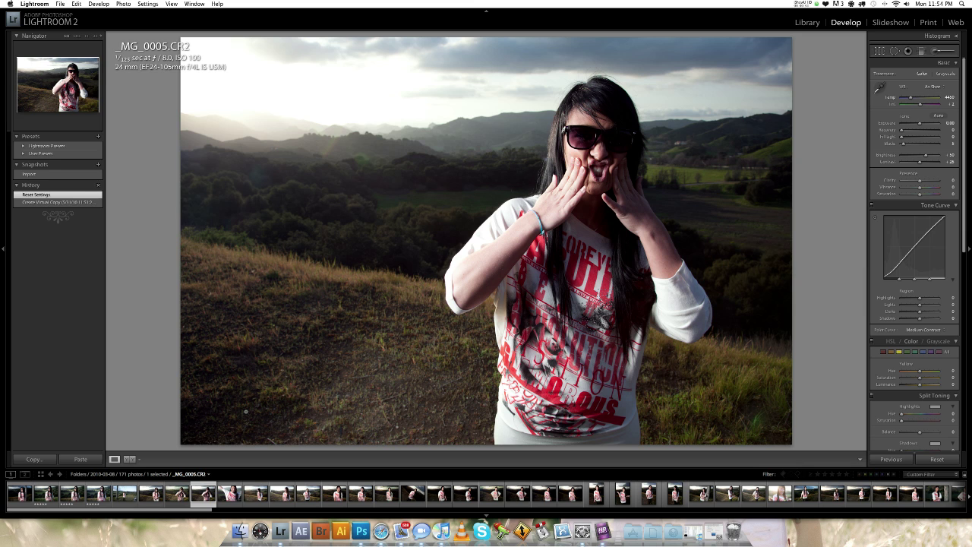
key("Left")
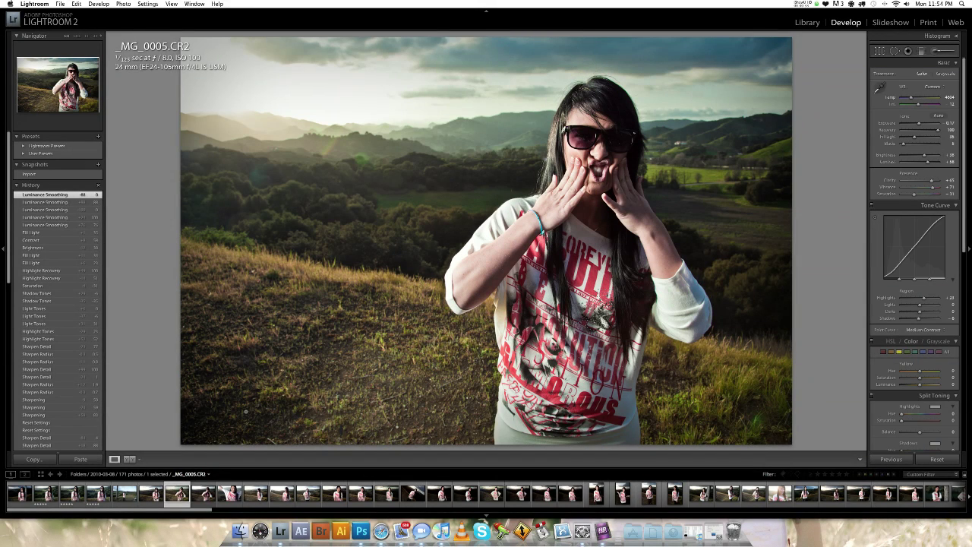
key("Right")
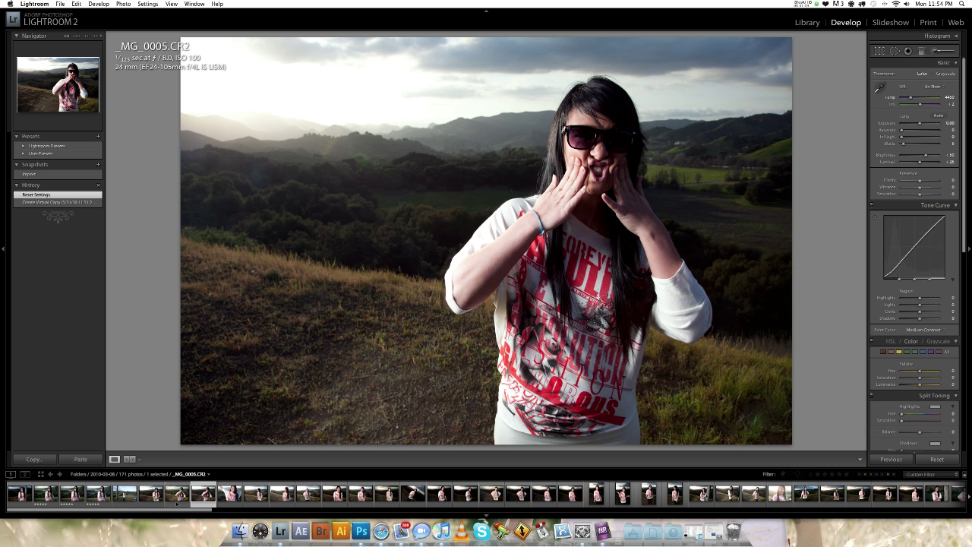
- Browse the shoot's black-and-white photos, including _MG_0097.CR2 and _MG_0100.CR2, and return to the unedited copy of _MG_0005.CR2
left_click_drag(180, 510, 560, 460)
scroll(515, 494, "down", 5)
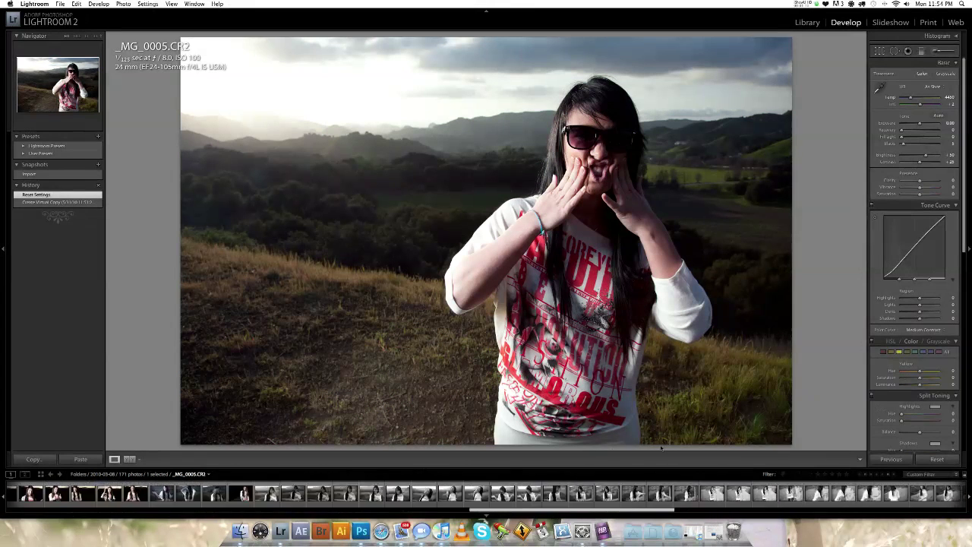
left_click(446, 493)
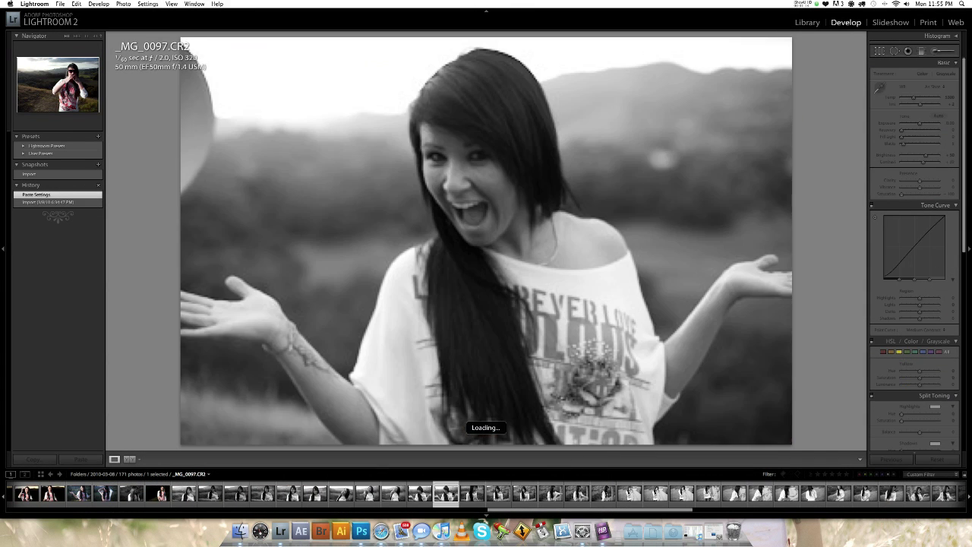
left_click(498, 494)
left_click(521, 495)
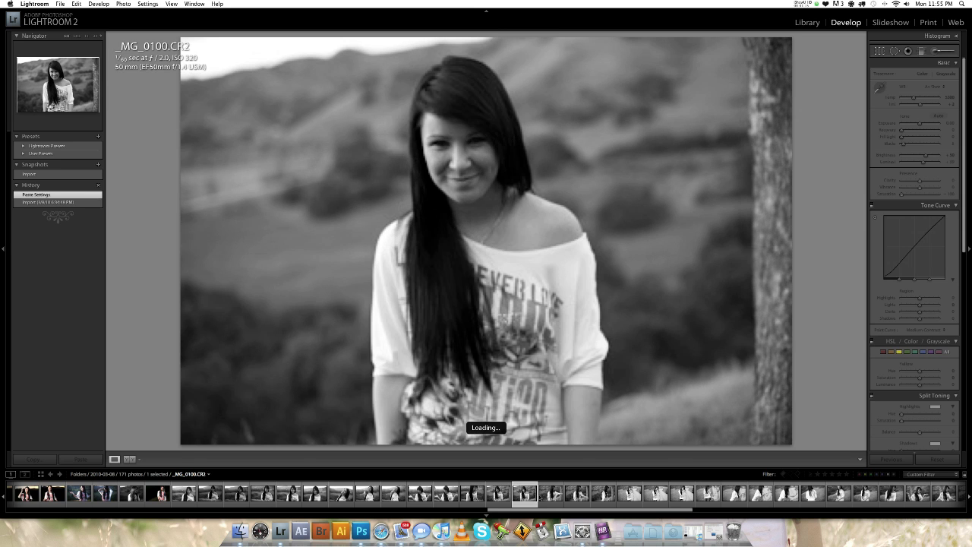
scroll(521, 496, "up", 5)
scroll(137, 512, "up", 10)
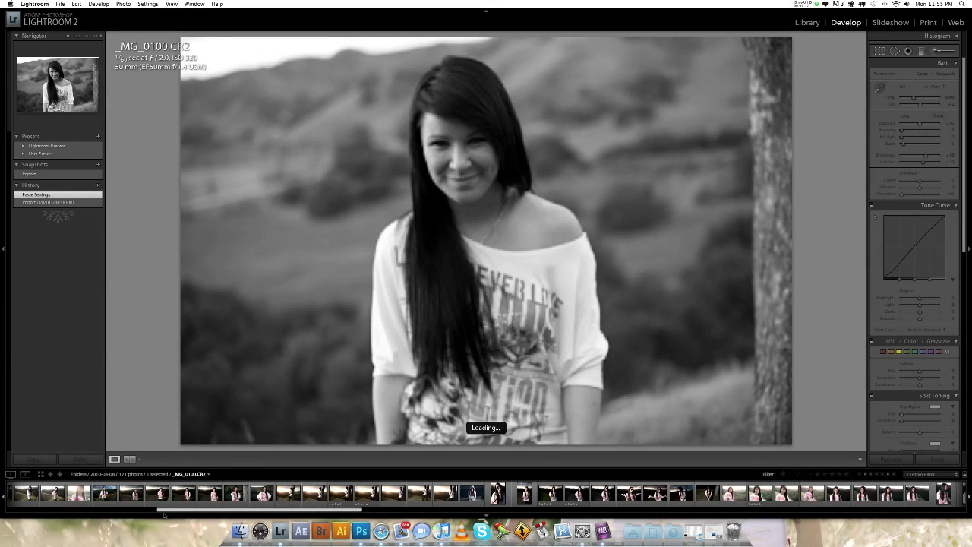
scroll(106, 512, "up", 8)
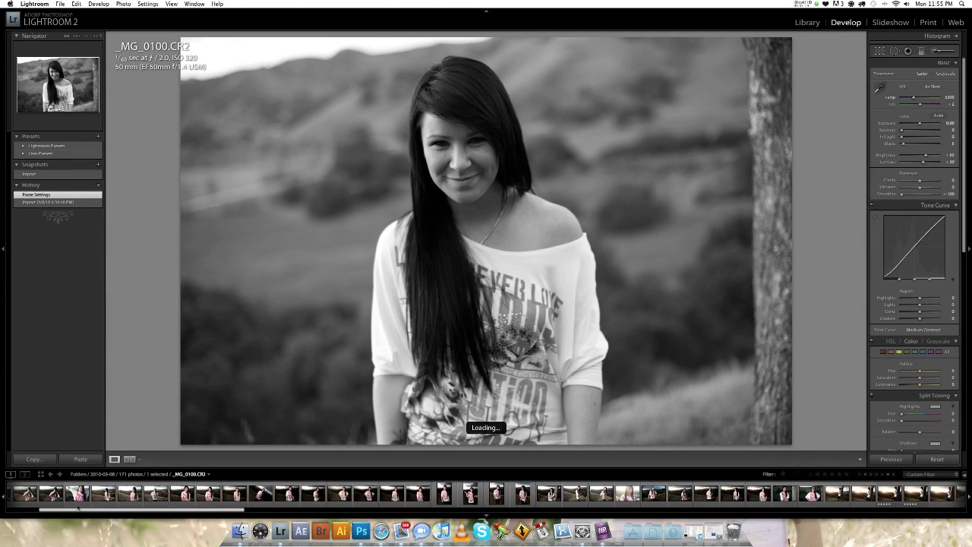
scroll(56, 500, "up", 2)
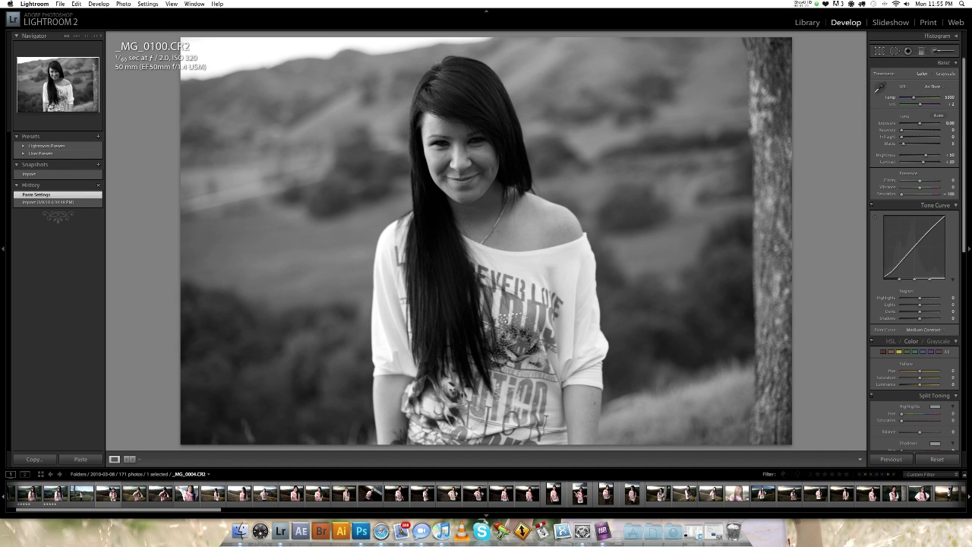
left_click(167, 494)
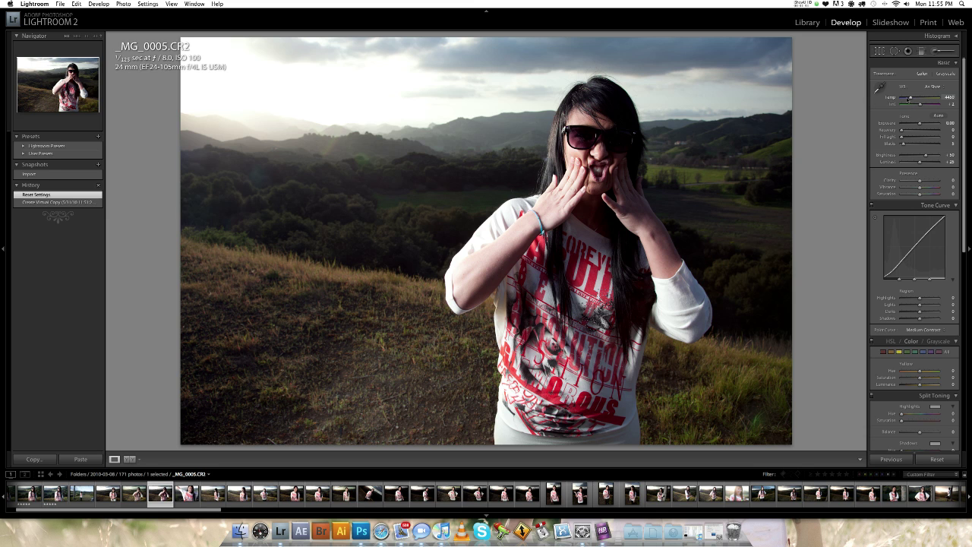
- Set the copy's temperature to about 4542, tint -14, recovery 100, exposure -0.12, fill light 16 and contrast +48
left_click_drag(910, 98, 917, 105)
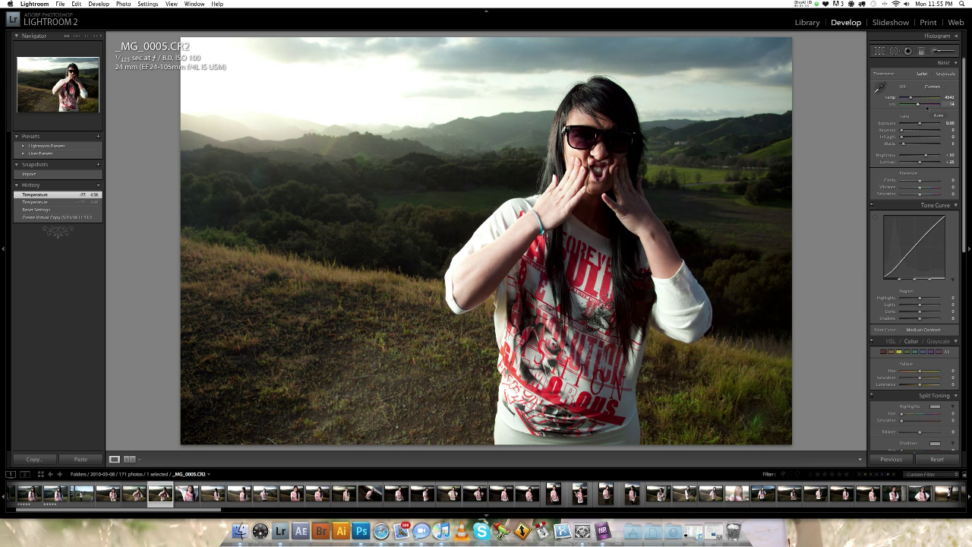
left_click_drag(927, 108, 927, 107)
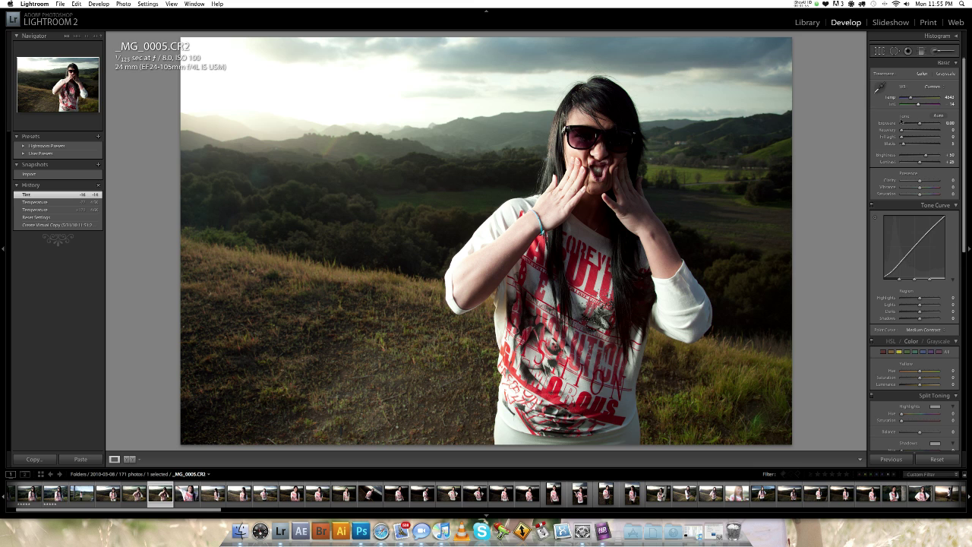
left_click_drag(922, 131, 938, 130)
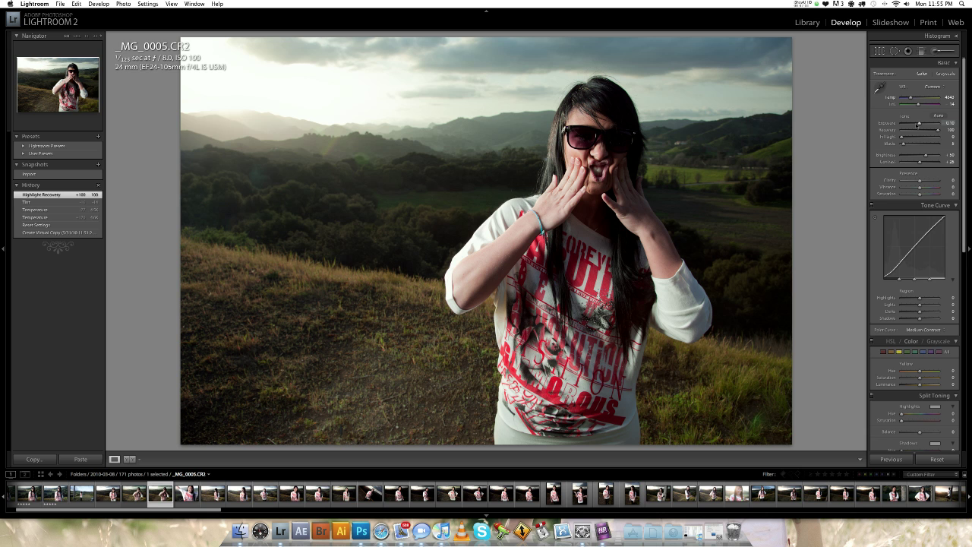
left_click_drag(918, 126, 906, 137)
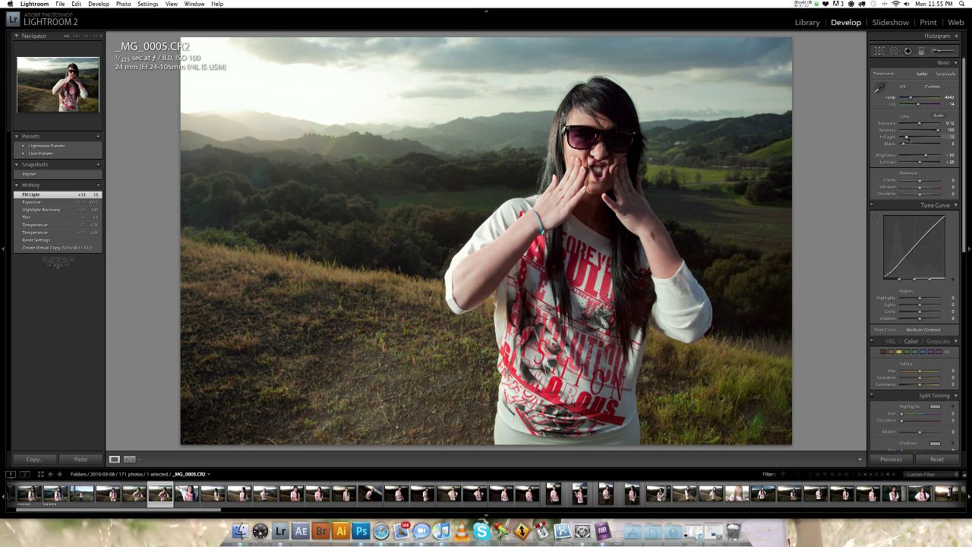
left_click_drag(907, 138, 924, 162)
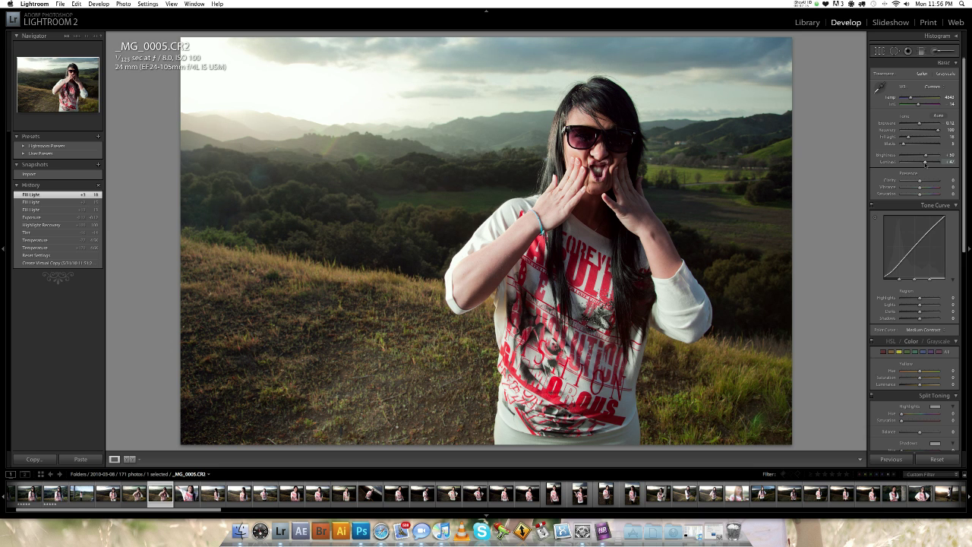
- Set clarity to +44, vibrance to +36 and saturation to -16, and raise the tone curve highlights to +13 with slightly lower shadows
mouse_move(920, 180)
left_mouse_down()
mouse_move(931, 181)
mouse_move(918, 196)
left_mouse_up()
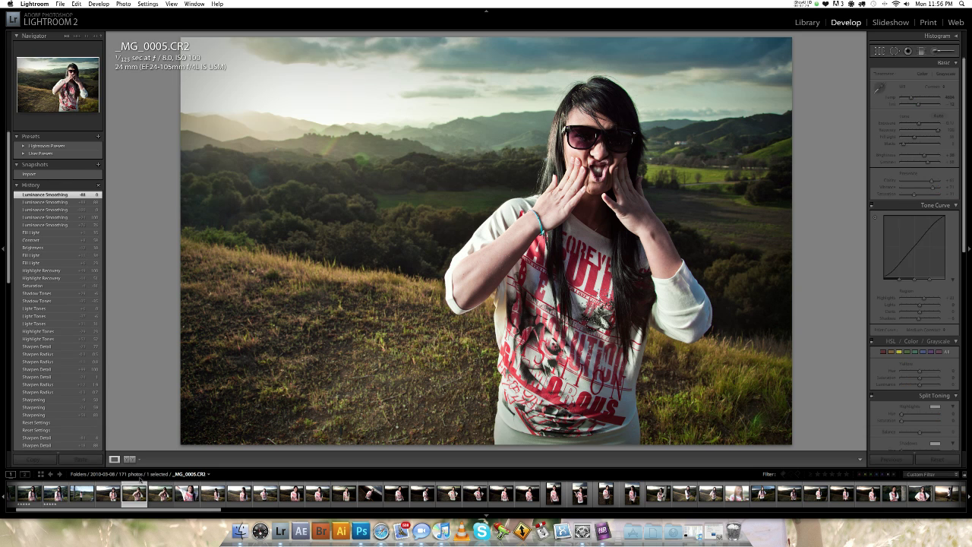
key("Right")
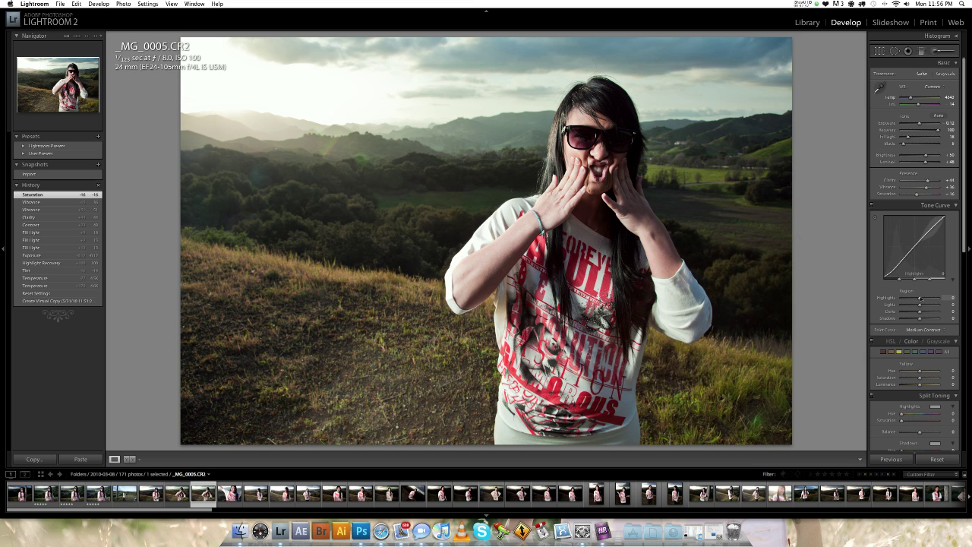
left_click_drag(919, 298, 921, 299)
left_click_drag(922, 299, 923, 299)
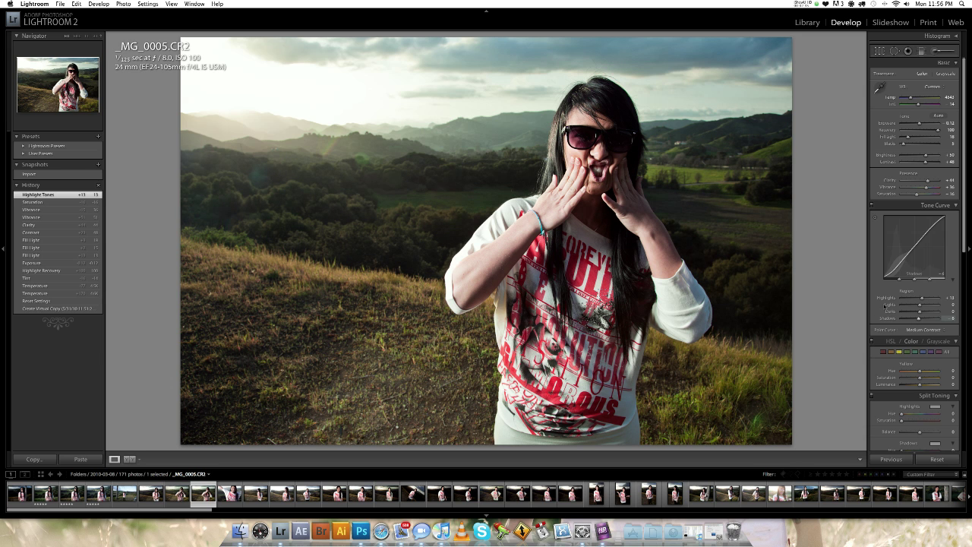
- Set sharpening to amount 54, radius 0.5 and detail about 68, and the post-crop vignette amount to -21
scroll(952, 243, "down", 10)
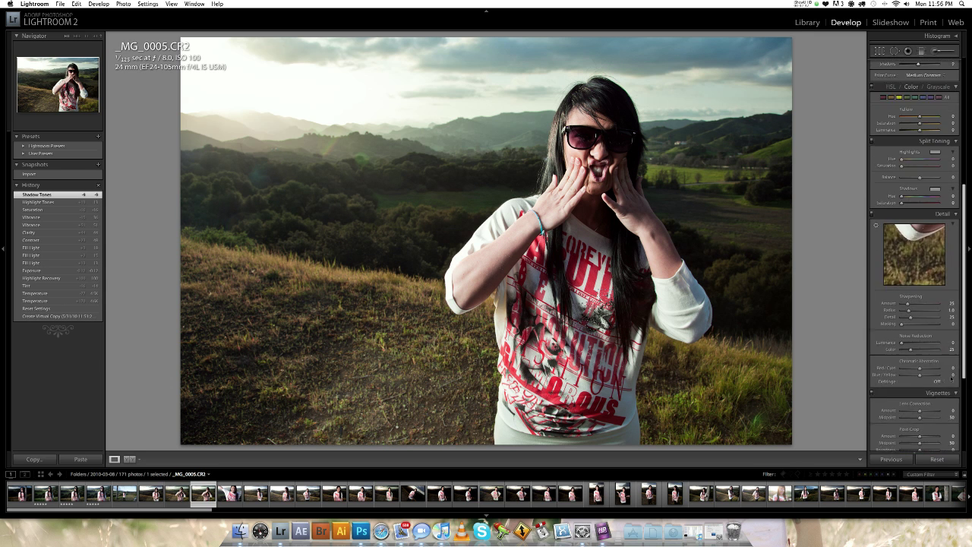
scroll(939, 400, "down", 3)
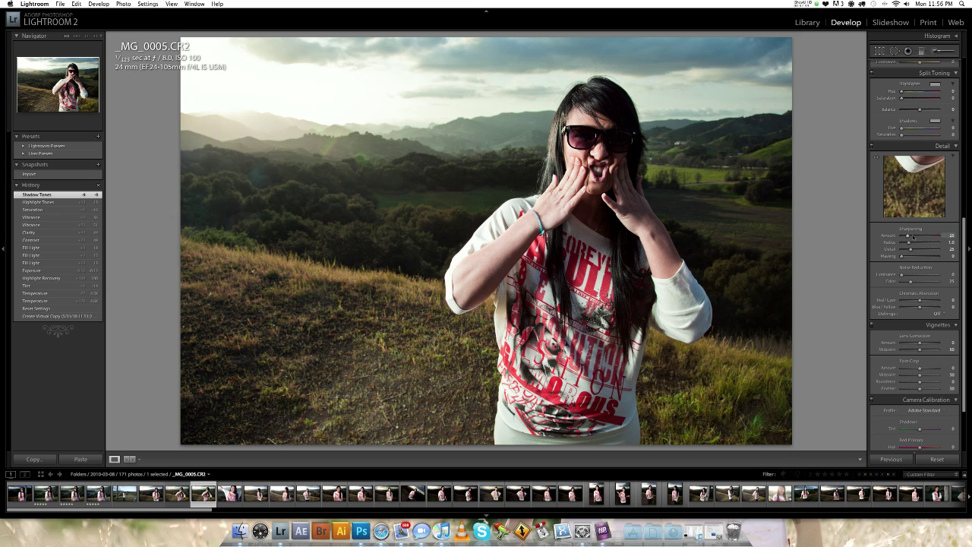
left_click_drag(919, 236, 912, 240)
left_click_drag(912, 237, 901, 245)
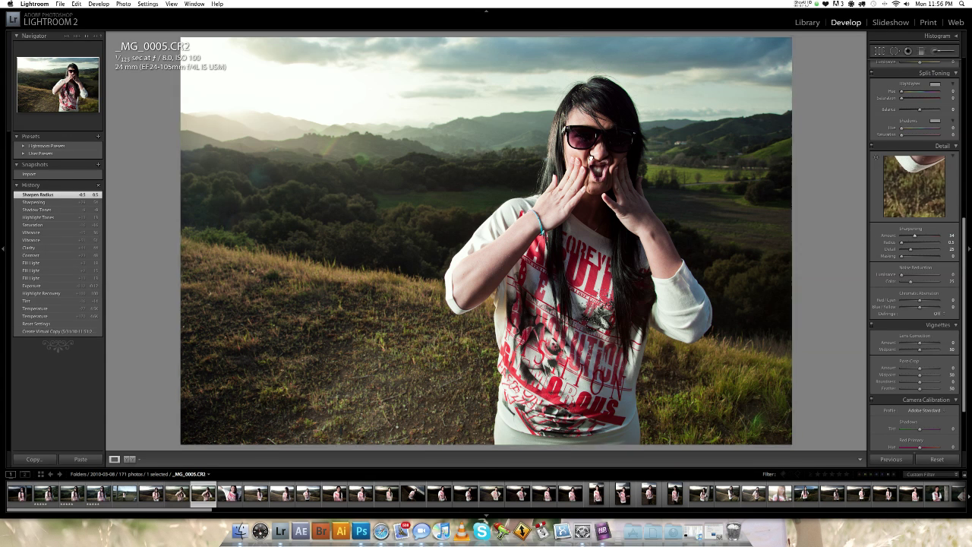
left_click(591, 158)
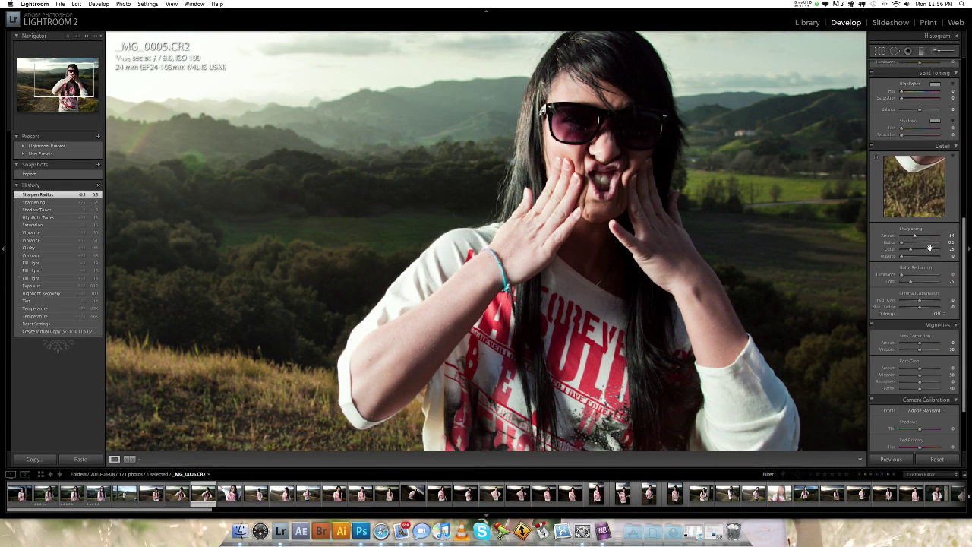
left_click_drag(930, 252, 925, 250)
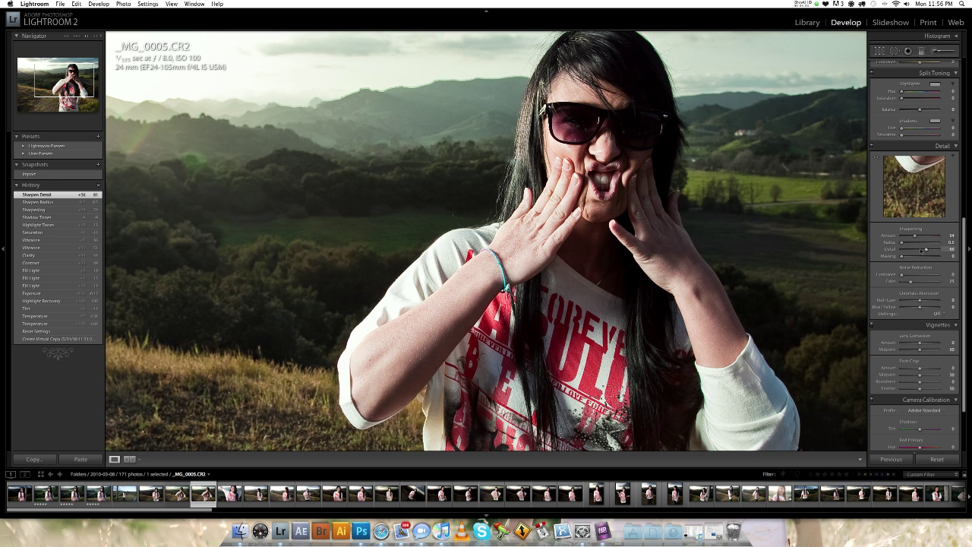
left_click(632, 177)
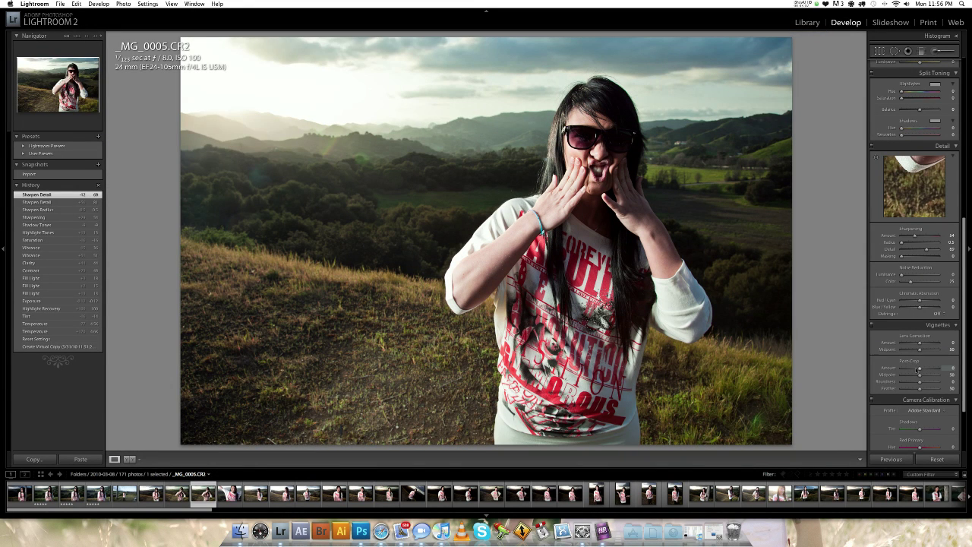
left_click_drag(920, 369, 915, 370)
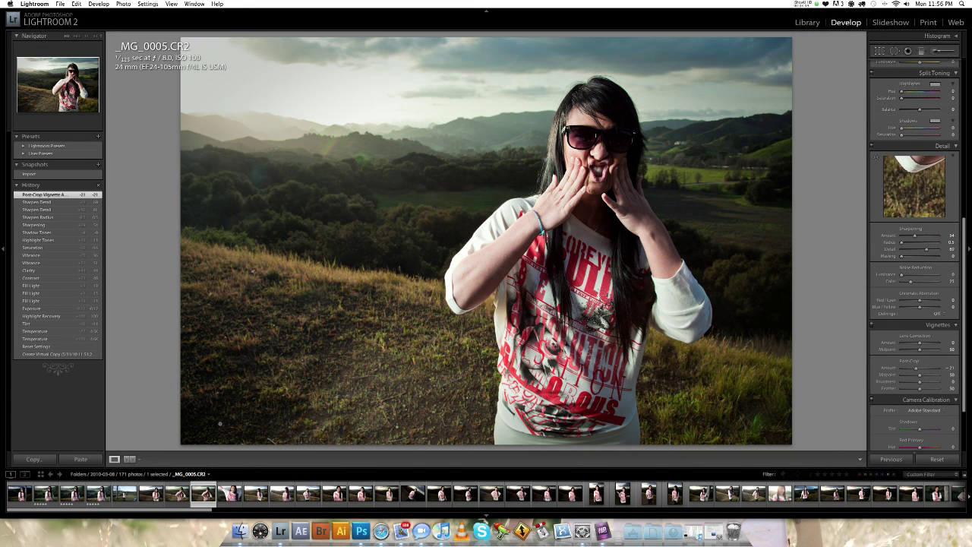
- Compare the newly adjusted copy with the previously finished edit of _MG_0005.CR2
key("Left")
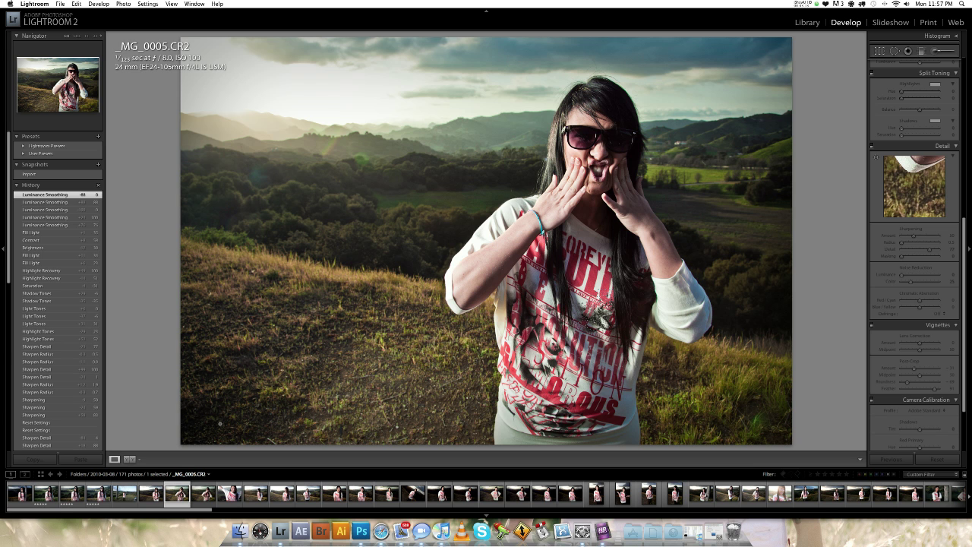
key("Left")
key("Right")
key("Left")
key("Right")
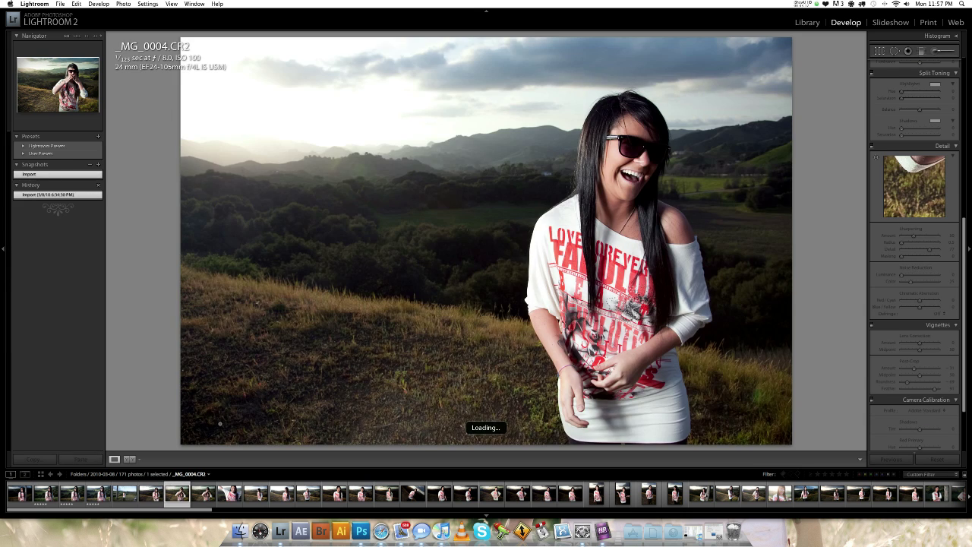
key("Right")
key("Left")
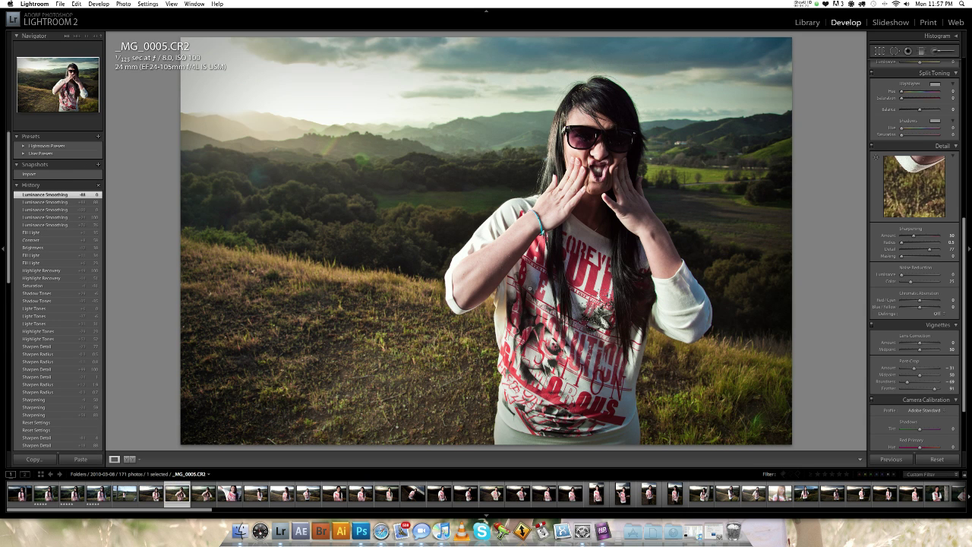
key("Right")
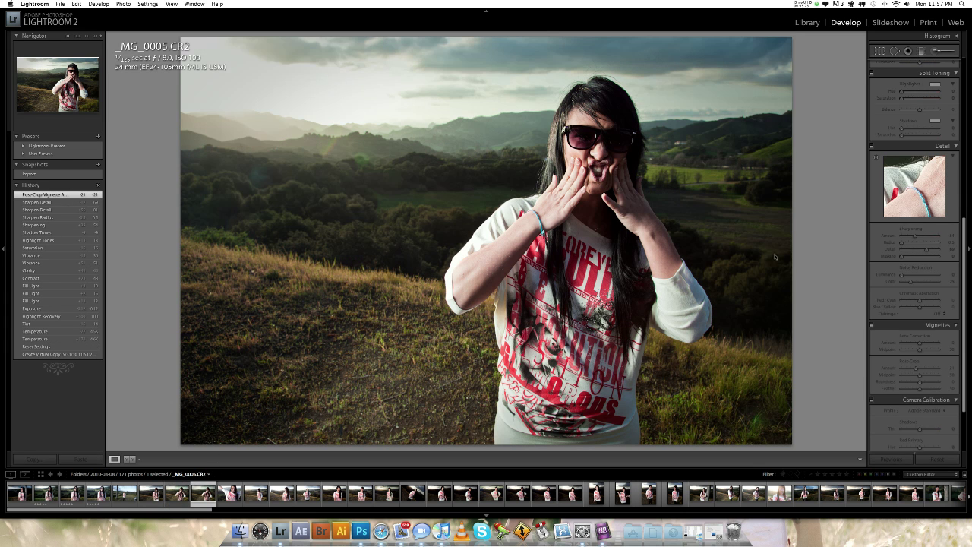
- Reset all develop settings of the copy and open it for editing in Photoshop, with the unedited image in front
left_click(939, 459)
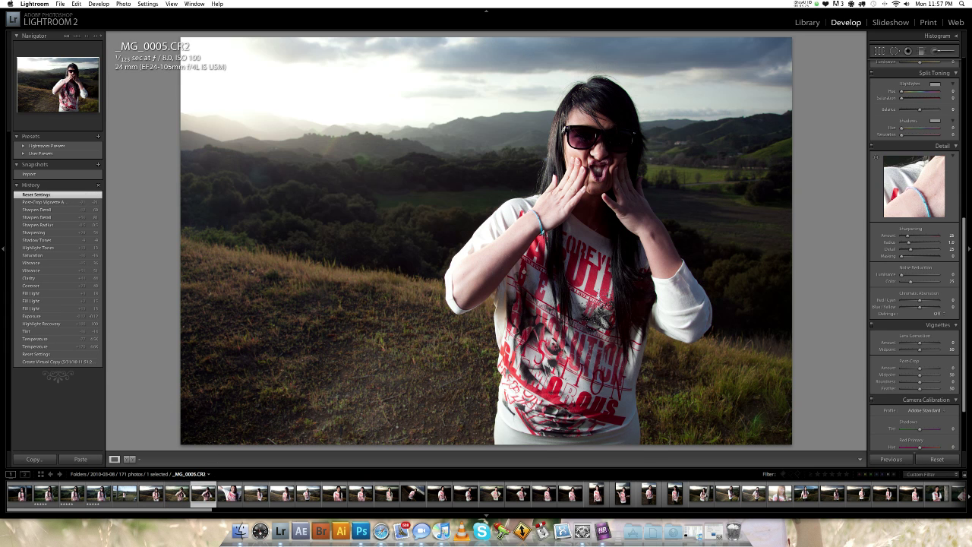
right_click(551, 265)
mouse_move(607, 319)
left_click(667, 320)
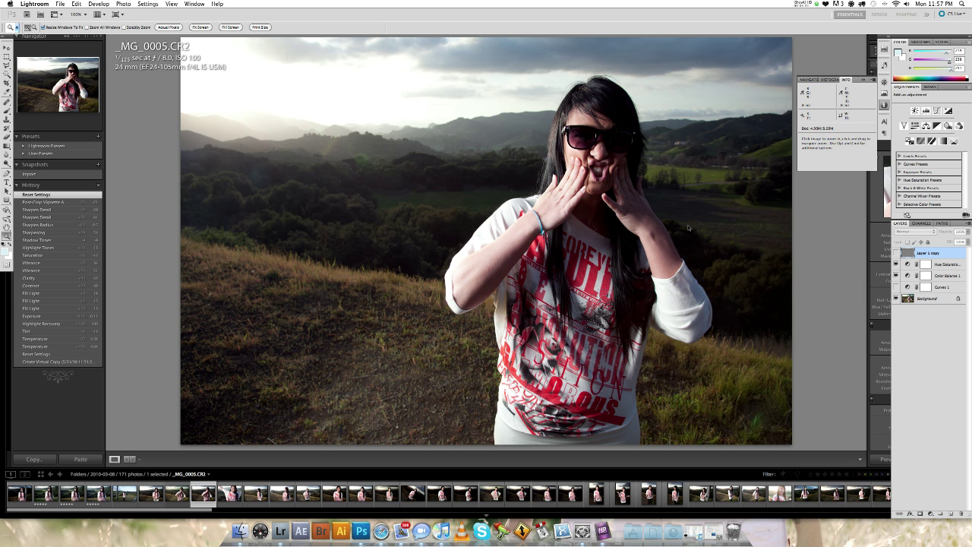
key("super+Tab")
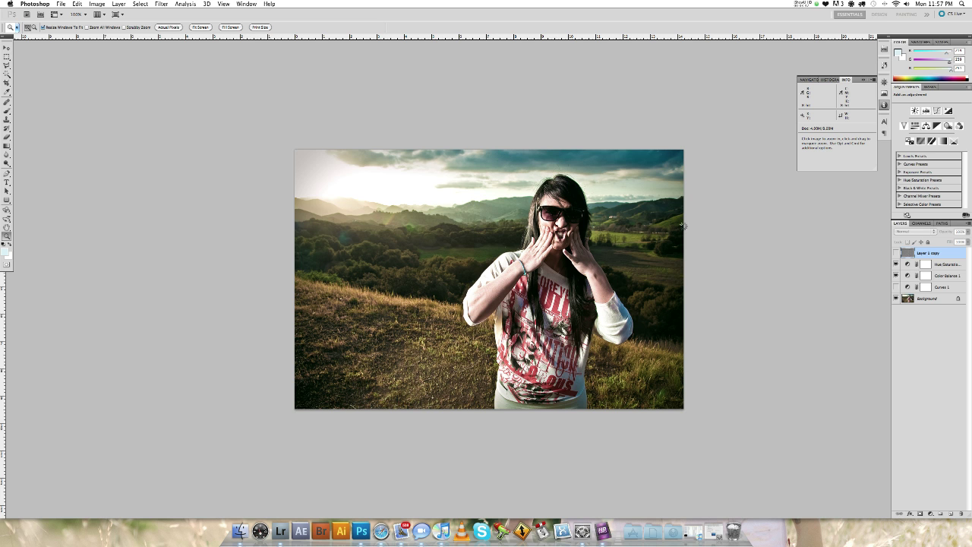
key("ctrl+Tab")
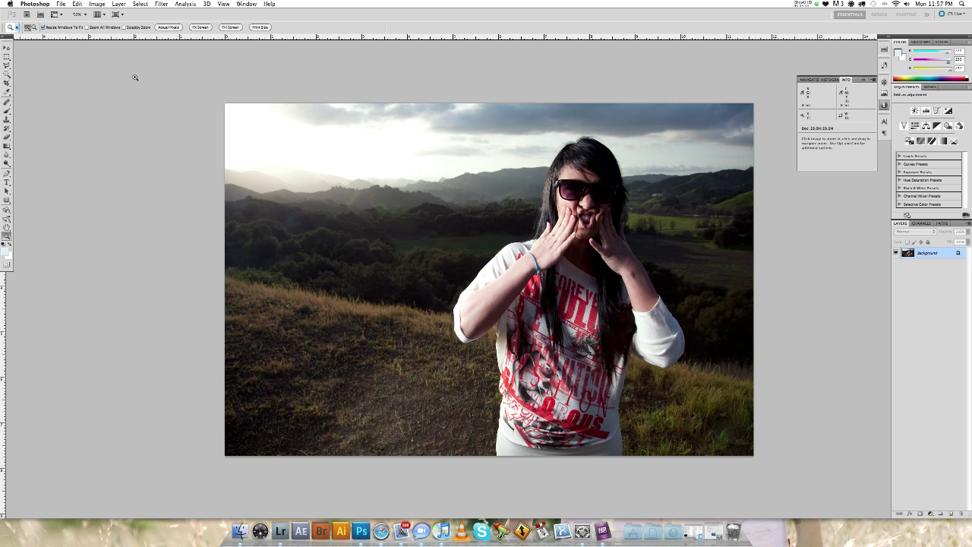
- Try HDR Toning on the unedited image with a larger edge-glow radius and lower saturation, shadow, highlight and exposure values
left_click(95, 6)
mouse_move(91, 29)
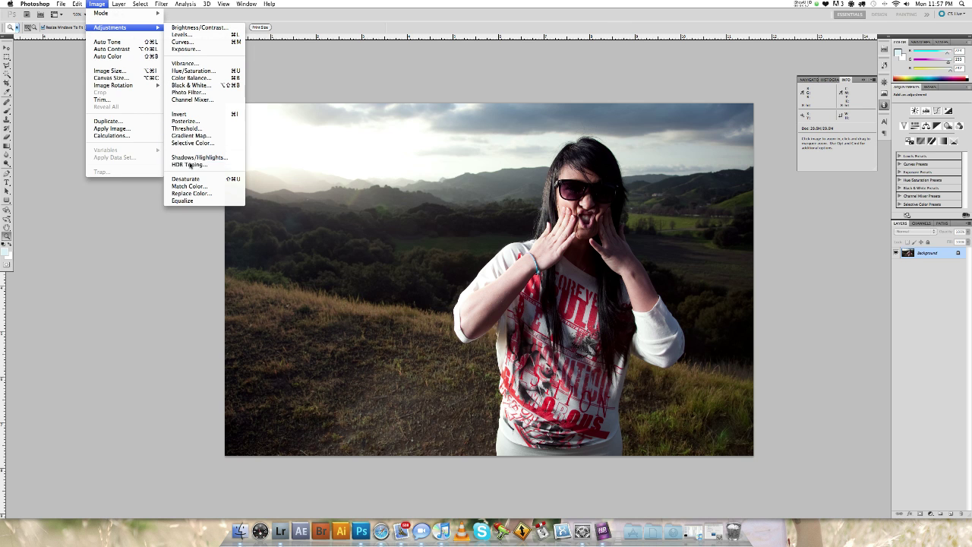
left_click(196, 158)
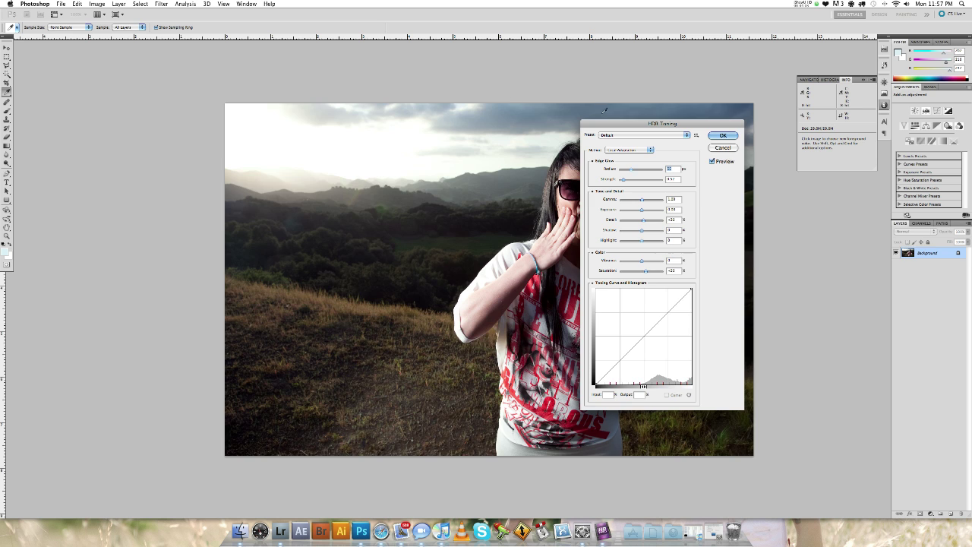
left_click_drag(633, 127, 799, 126)
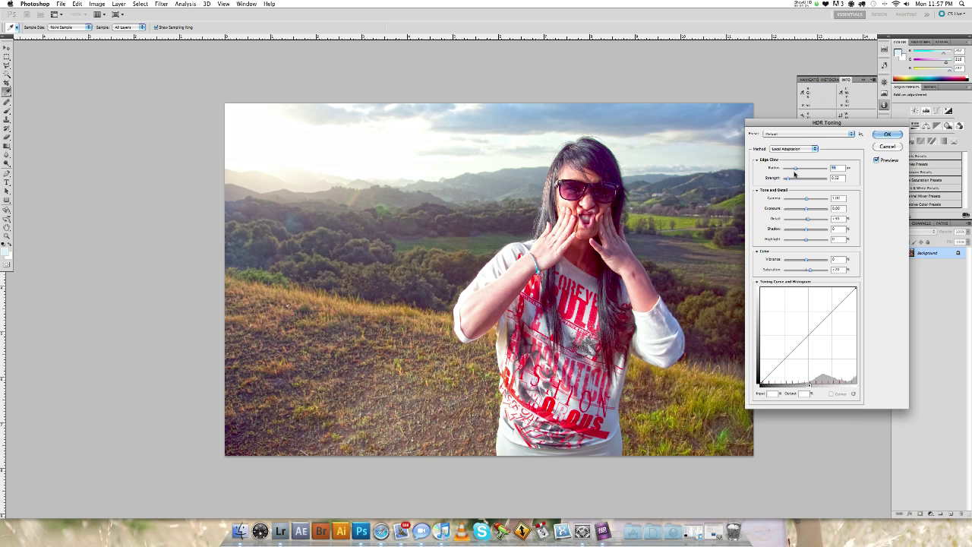
left_click_drag(814, 167, 810, 170)
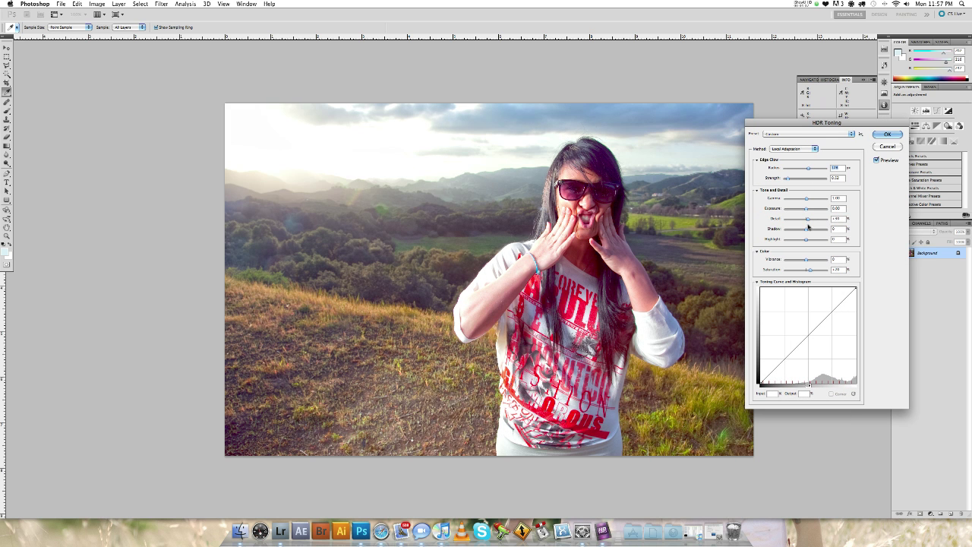
left_click_drag(798, 274, 801, 272)
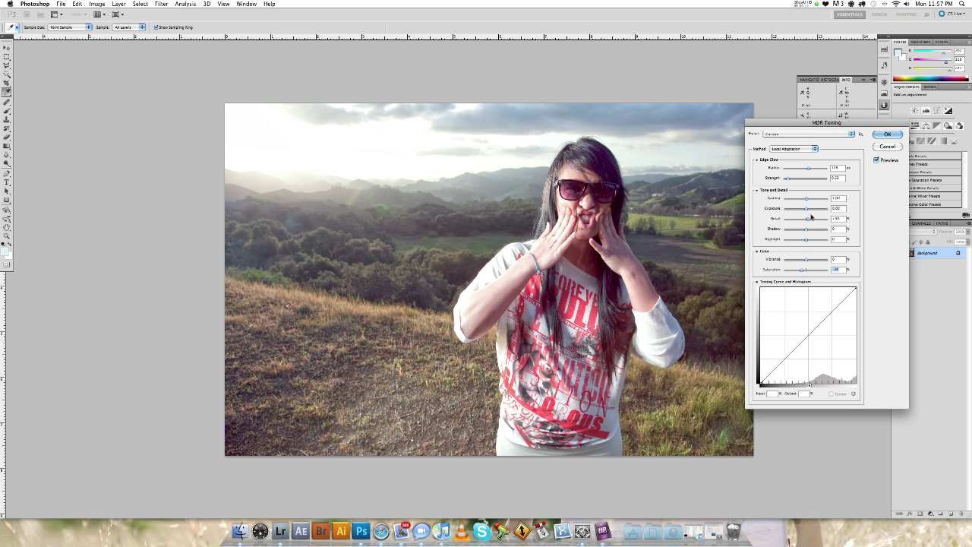
left_click_drag(813, 220, 816, 231)
left_click_drag(806, 241, 793, 210)
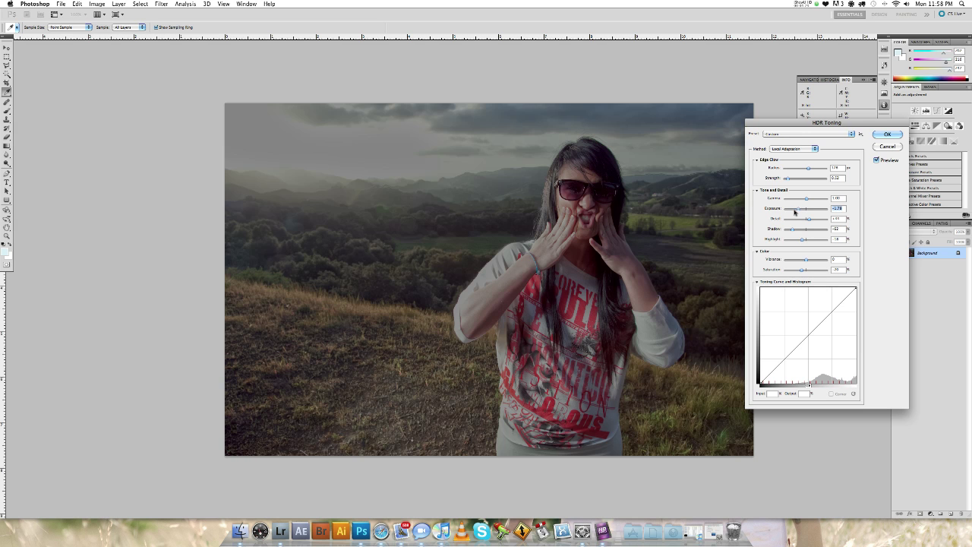
left_click(883, 147)
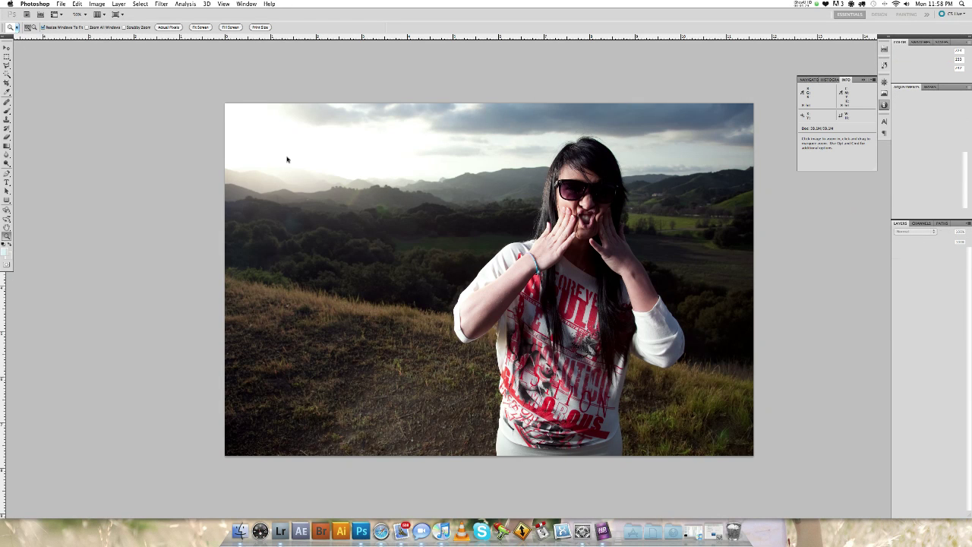
- Try the Shadows/Highlights adjustment with its full options, using a shadows amount of 62% and a shadows tonal width of 46%
left_click(98, 4)
mouse_move(112, 29)
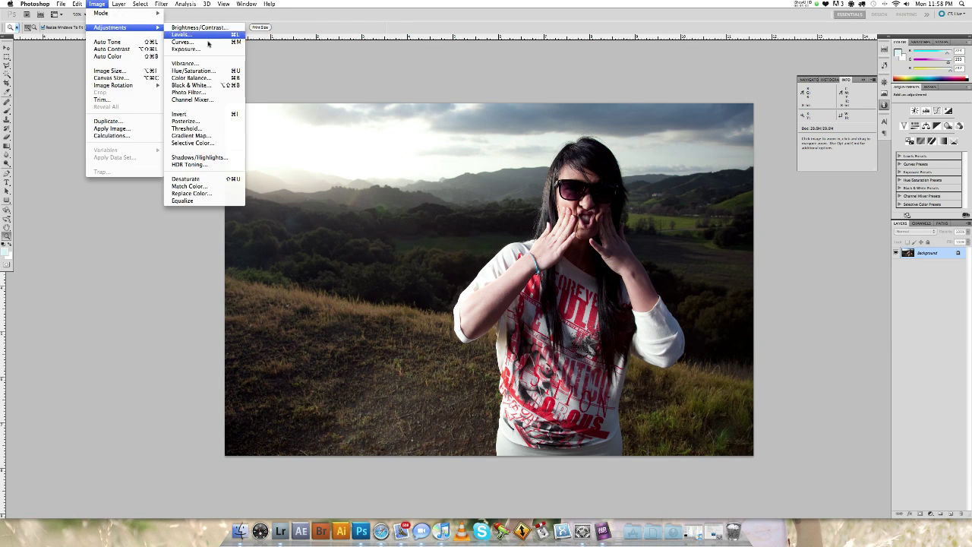
left_click(197, 156)
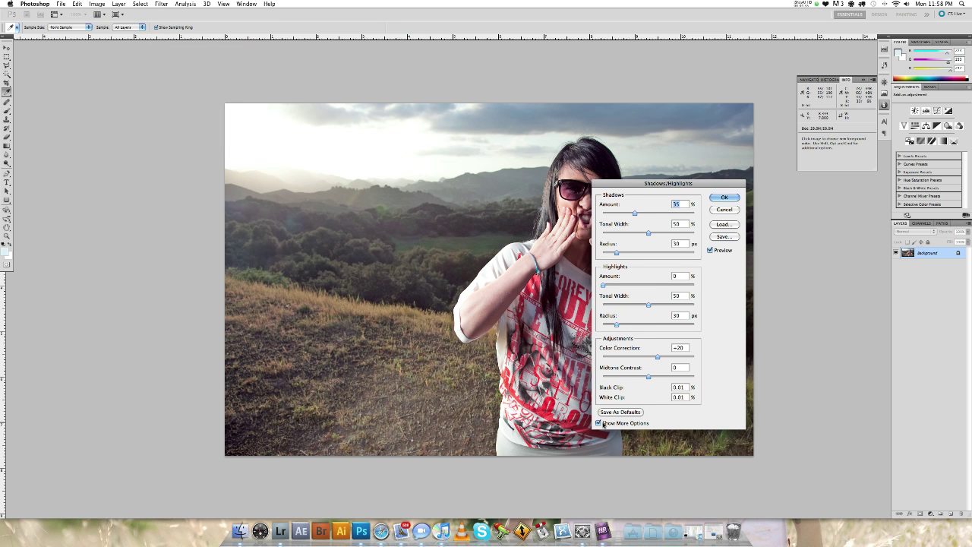
left_click(600, 423)
left_click(621, 257)
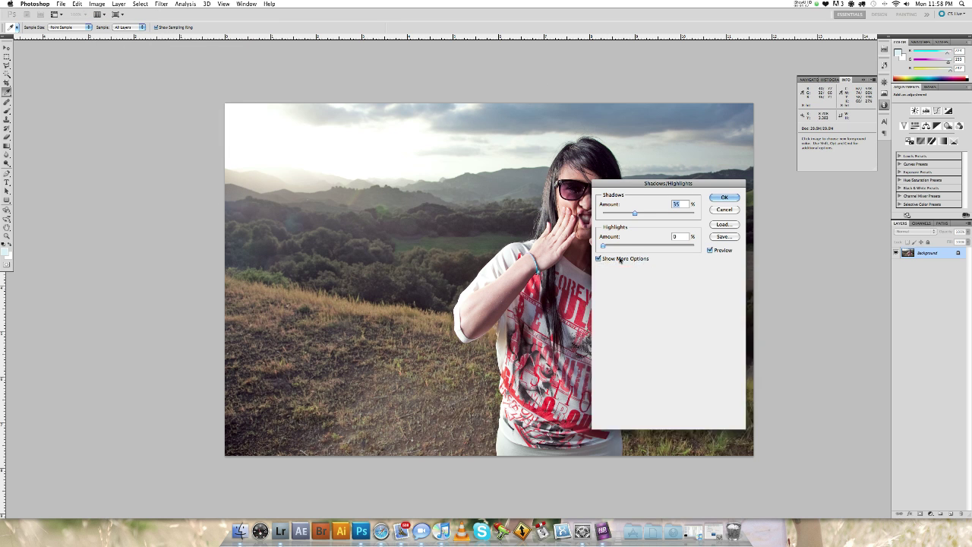
left_click_drag(662, 184, 802, 179)
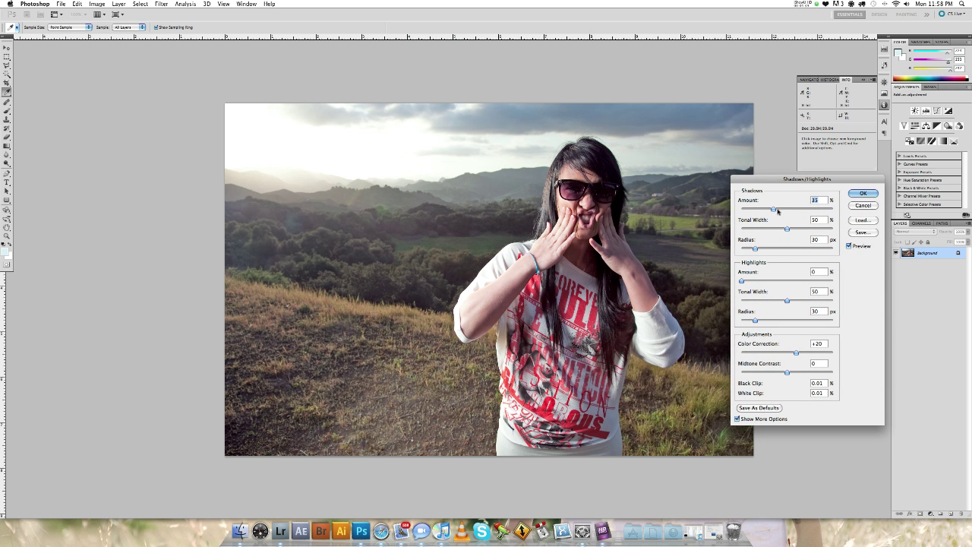
left_click_drag(772, 208, 760, 229)
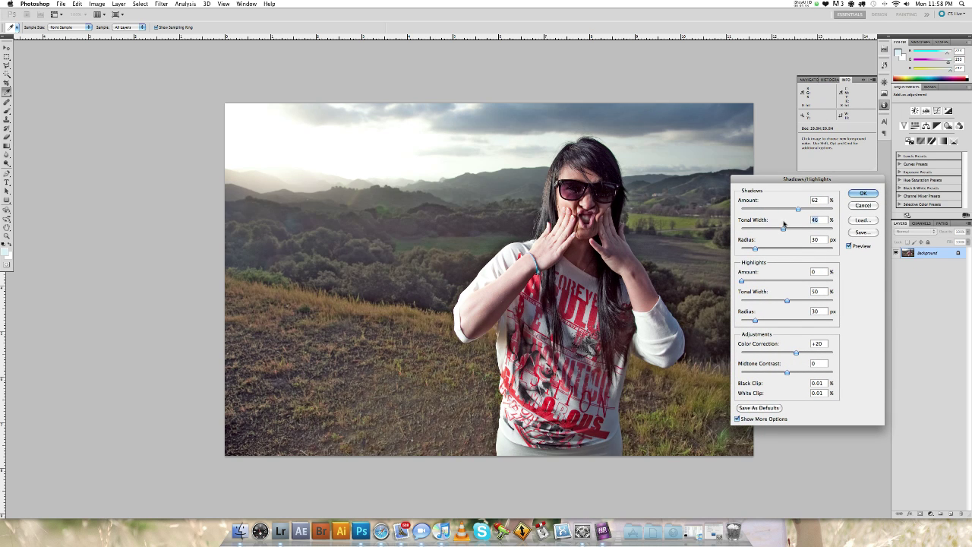
key("Escape")
key("z")
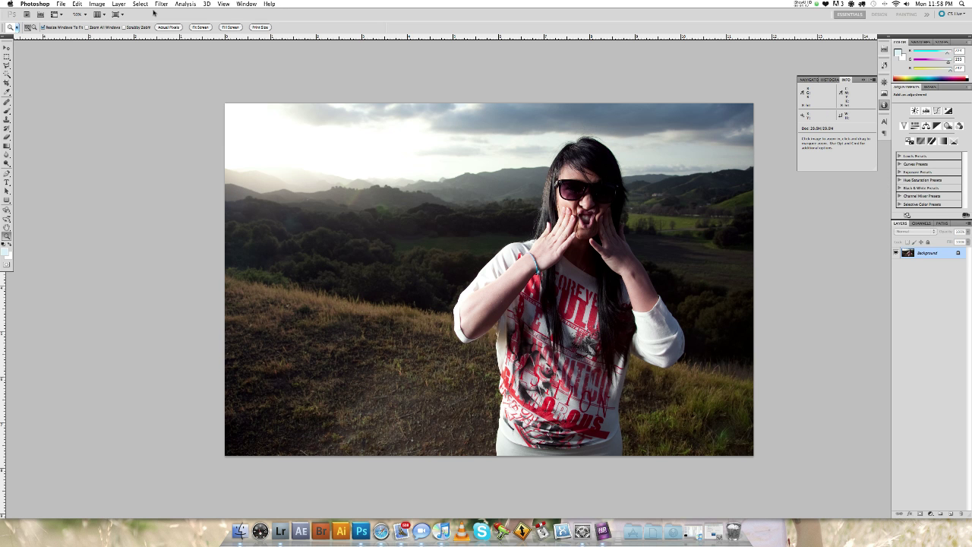
- Try HDR Toning again with slightly lower strength, saturation, gamma and exposure, and a changed detail value
left_click(97, 4)
mouse_move(125, 27)
left_click(196, 166)
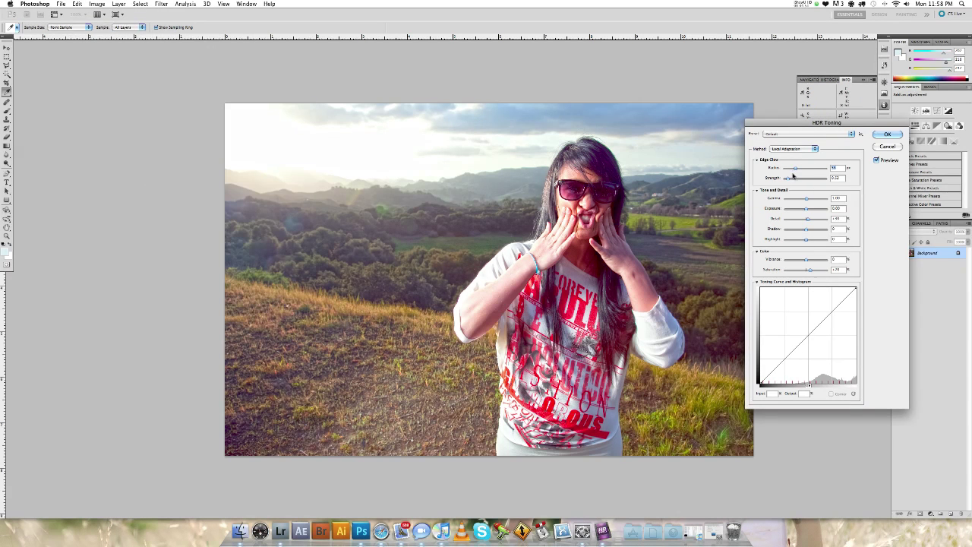
left_click_drag(795, 176, 787, 180)
left_click_drag(809, 270, 804, 270)
mouse_move(806, 211)
left_mouse_down()
mouse_move(801, 200)
mouse_move(811, 199)
mouse_move(803, 210)
left_mouse_up()
left_click(808, 210)
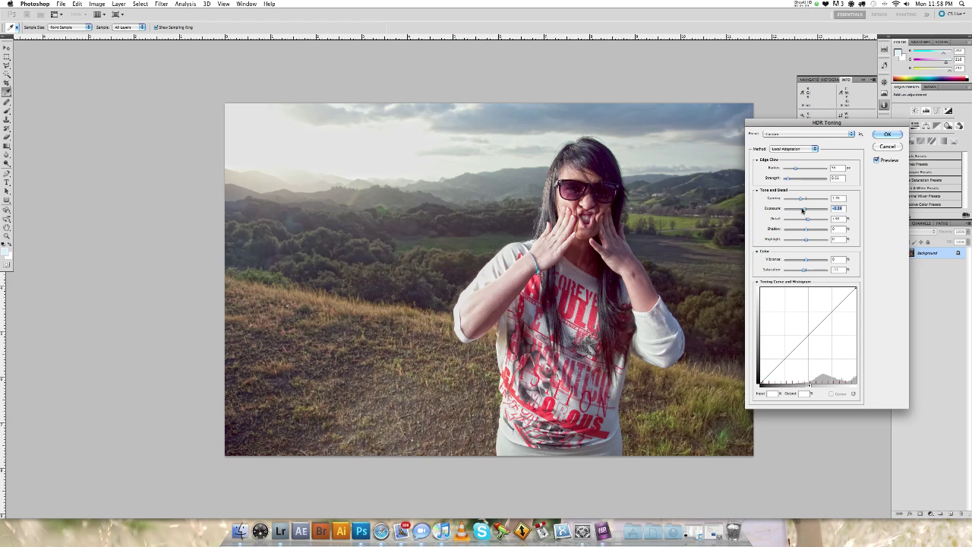
left_click(809, 219)
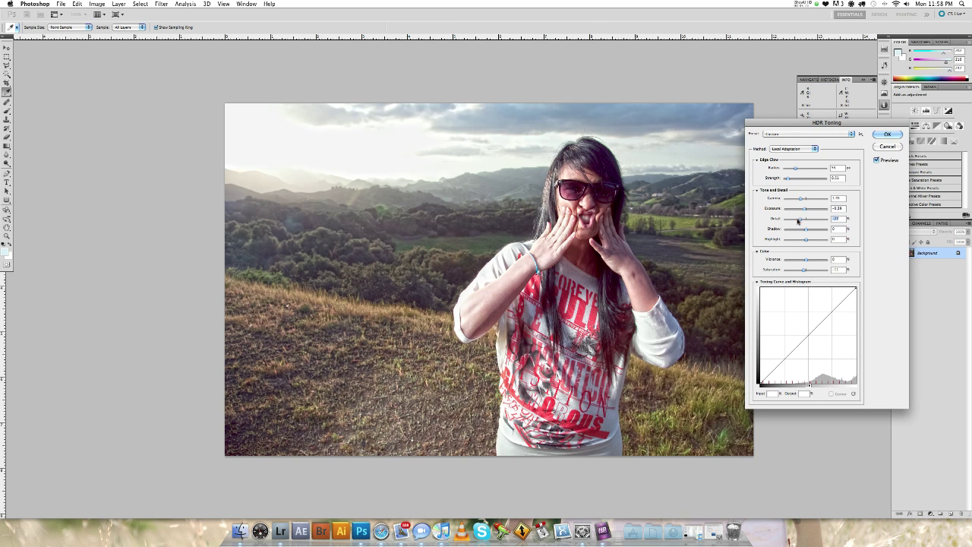
left_click(887, 146)
key("z")
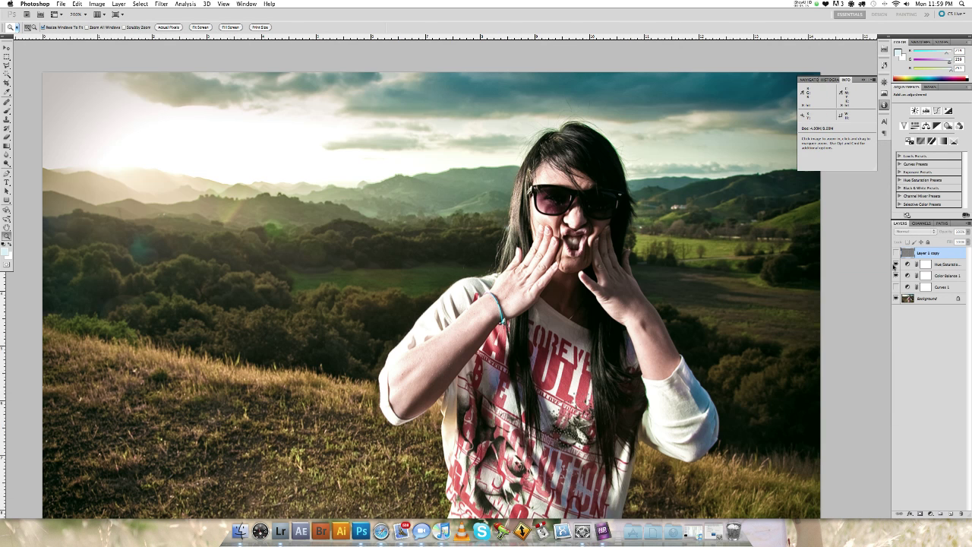
- Step the finished layered image back through its history to only the Hue/Saturation, Color Balance and Curves adjustments over the background
left_click_drag(896, 265, 895, 278)
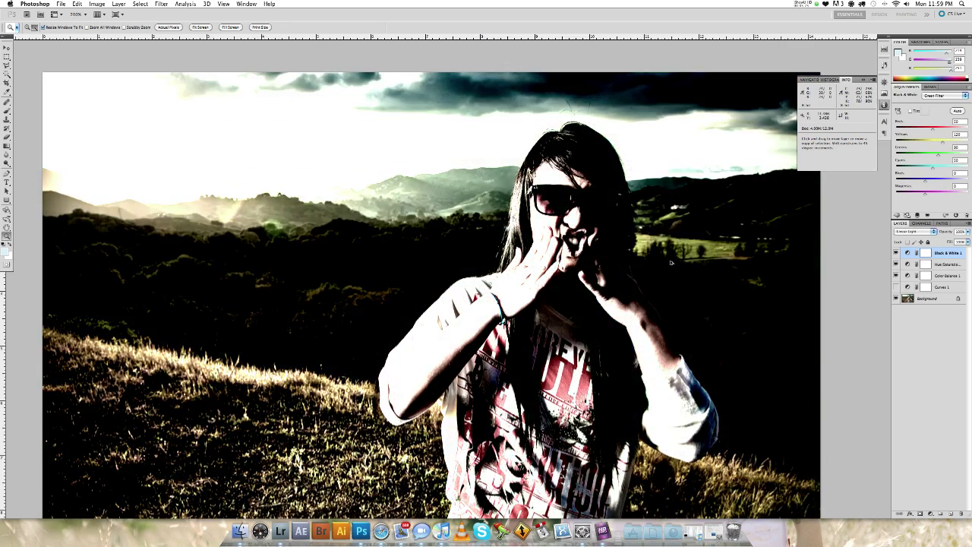
key("shift+equal")
key("shift+equal")
key("shift+equal")
key("shift+equal")
key("shift+equal")
key("shift+equal")
key("shift+equal")
key("shift+equal")
key("shift+equal")
key("shift+equal")
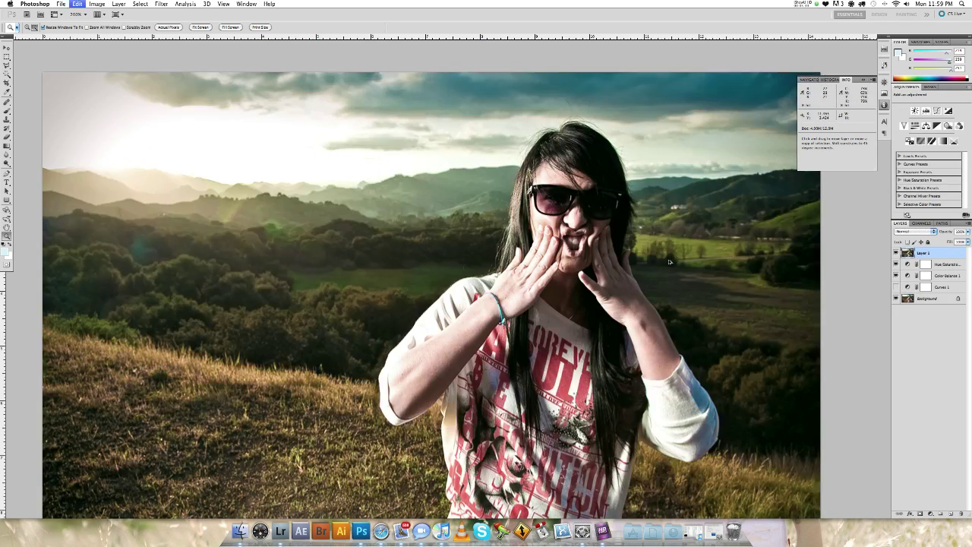
left_click(678, 257)
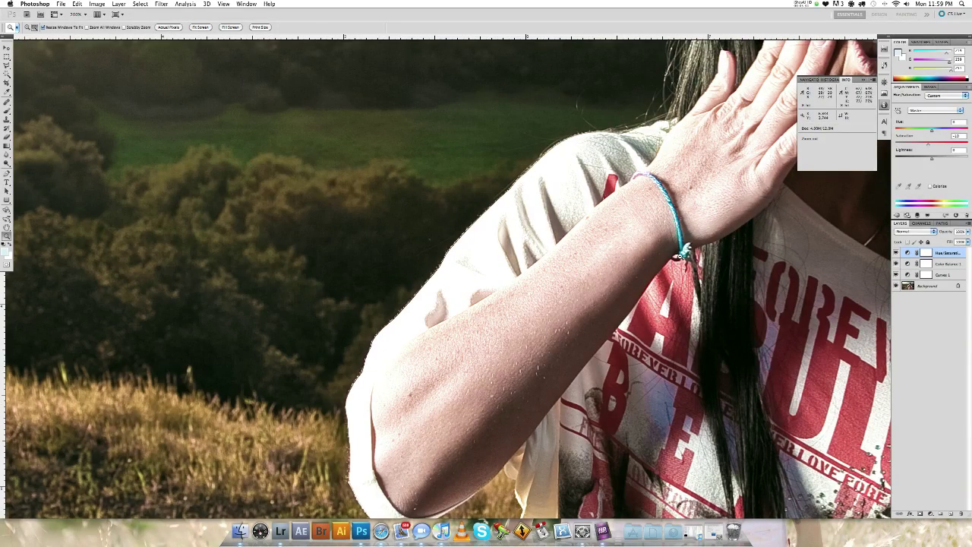
- Hide the Curves 1 adjustment layer and show the Color Balance layer's midtone settings
left_click(702, 252, "alt")
left_click(701, 252, "alt")
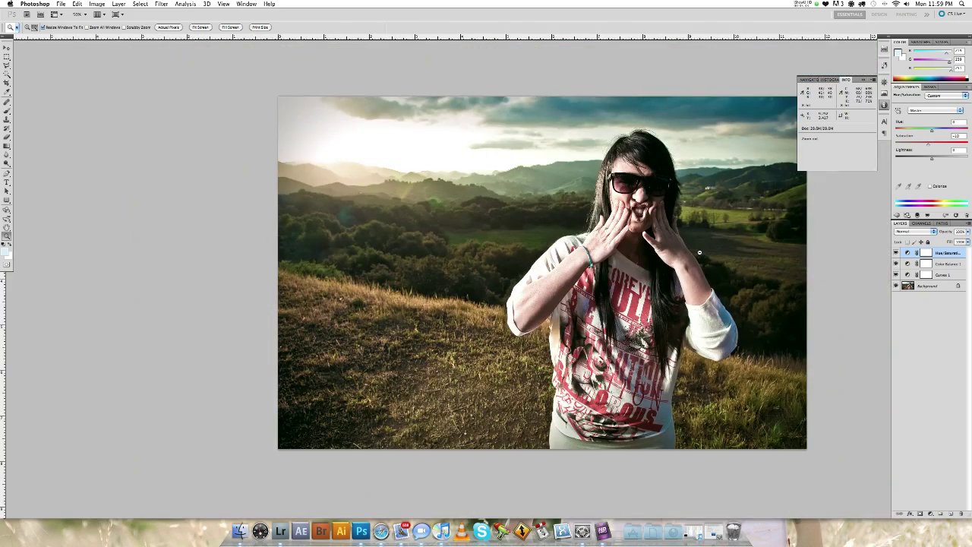
left_click(896, 272)
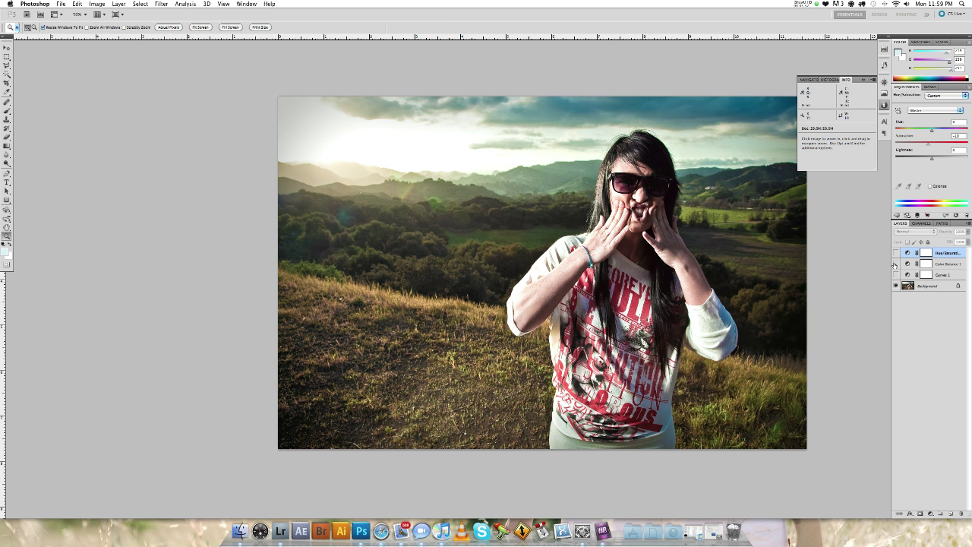
left_click(909, 263)
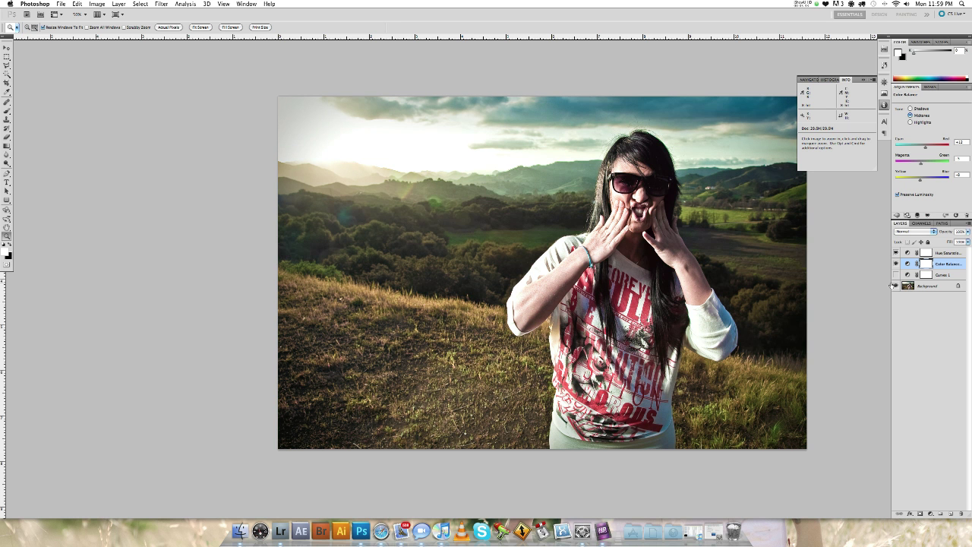
- Switch to Lightroom, view the edited version of _MG_0005.CR2, and return to Photoshop
left_click(280, 530)
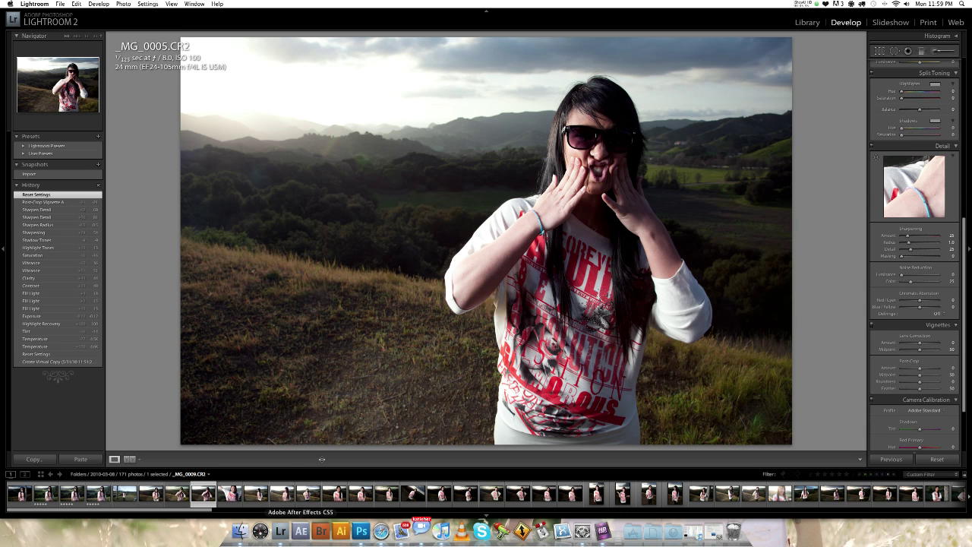
left_click(177, 494)
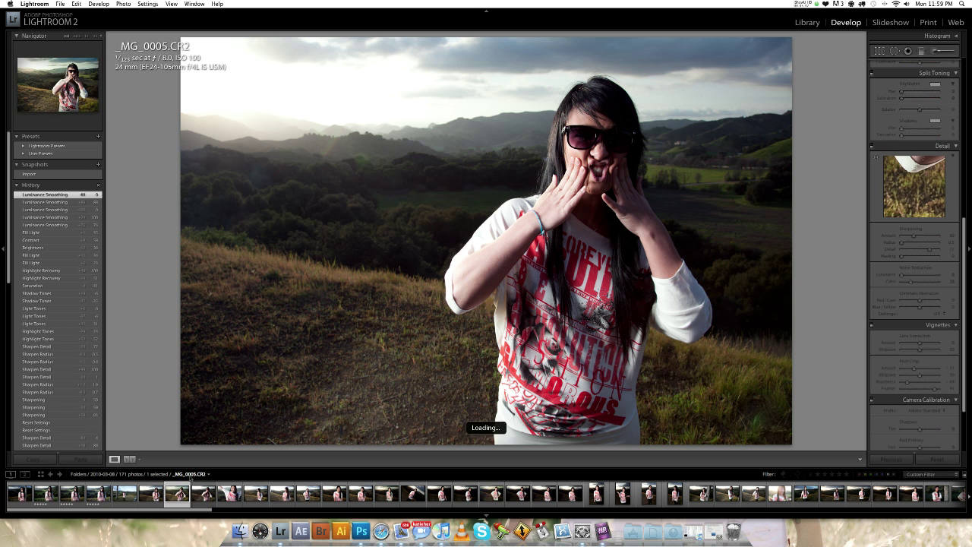
left_click(384, 531)
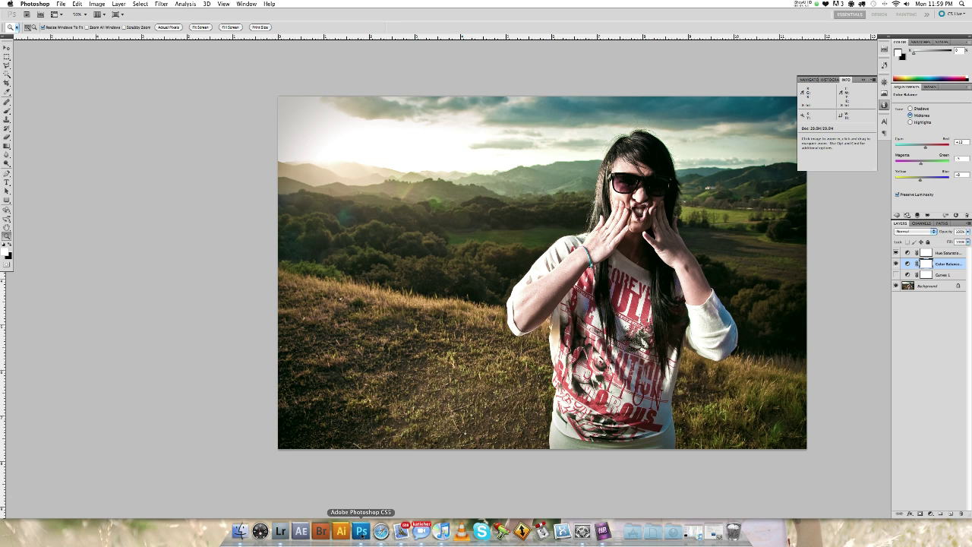
left_click(361, 531)
- Stamp all visible layers into a new layer above the Hue/Saturation layer and set its blend mode to Soft Light
left_click(959, 254)
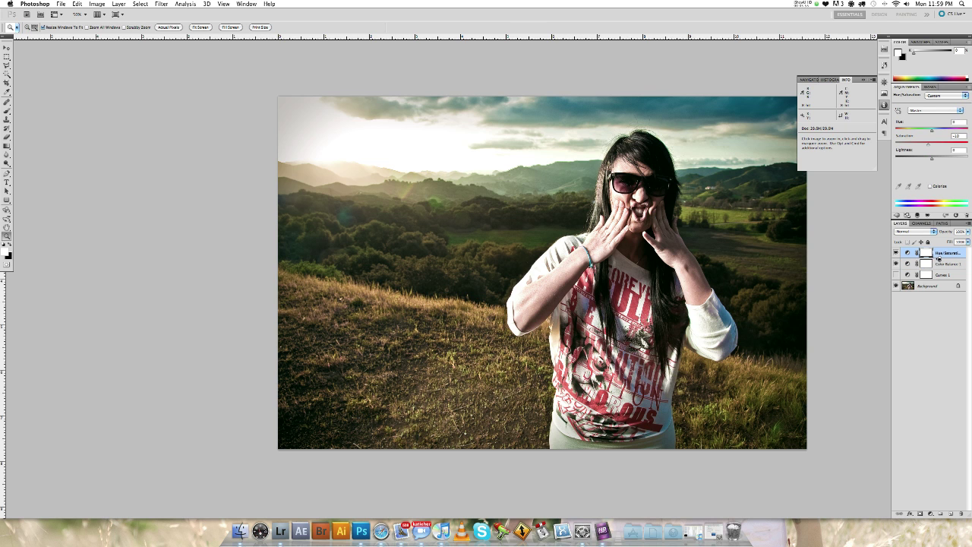
key("alt")
key("super+alt+shift+e")
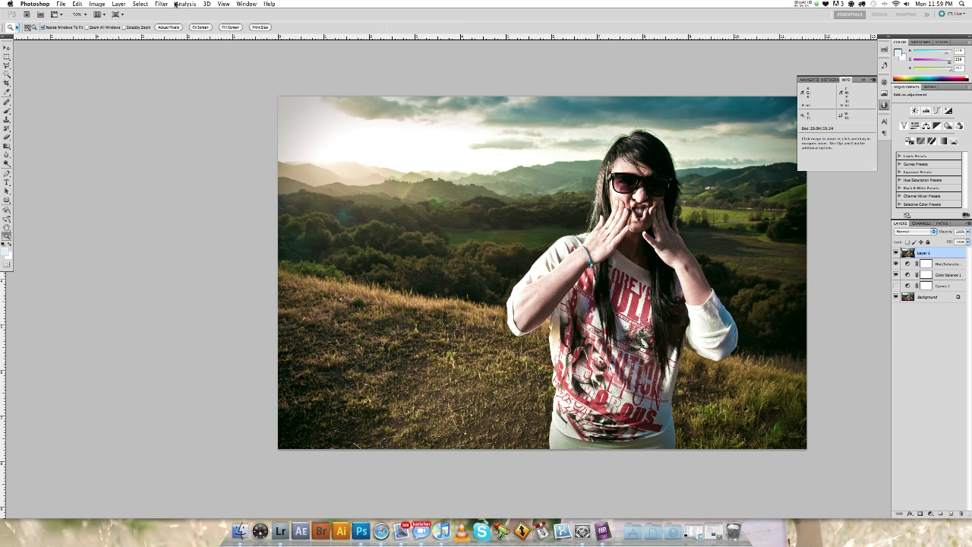
left_click(909, 233)
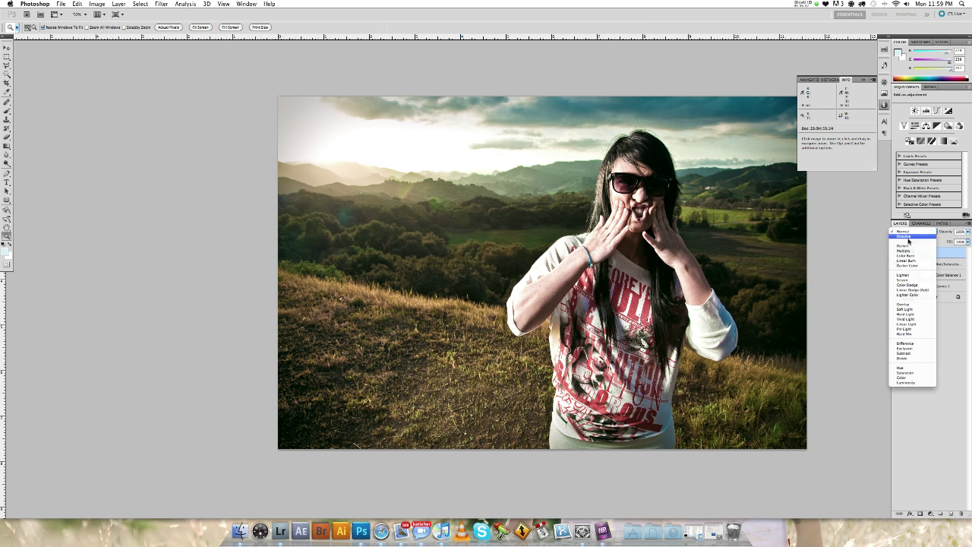
left_click(902, 310)
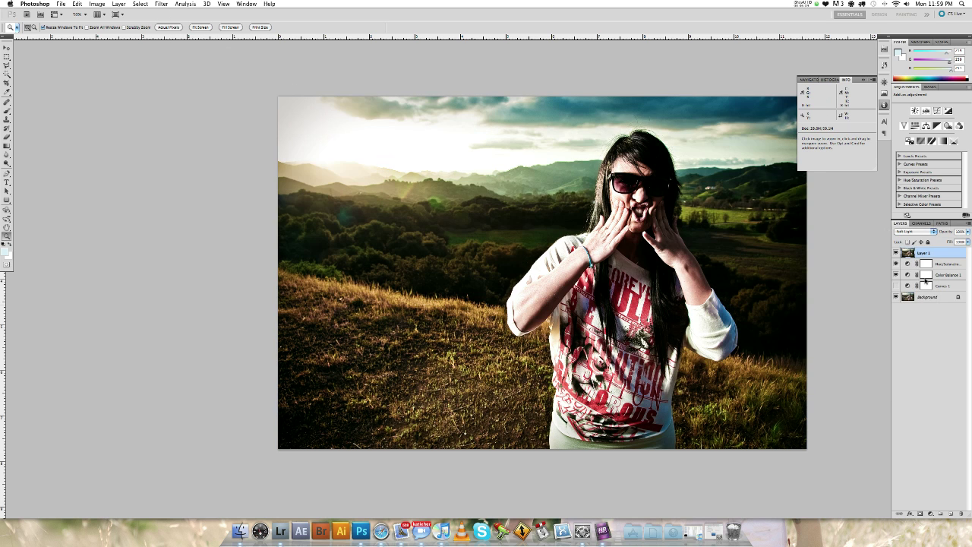
- Apply a High Pass filter to the stamped layer with a slightly reduced radius, judging the effect on the face
left_click(160, 4)
mouse_move(197, 164)
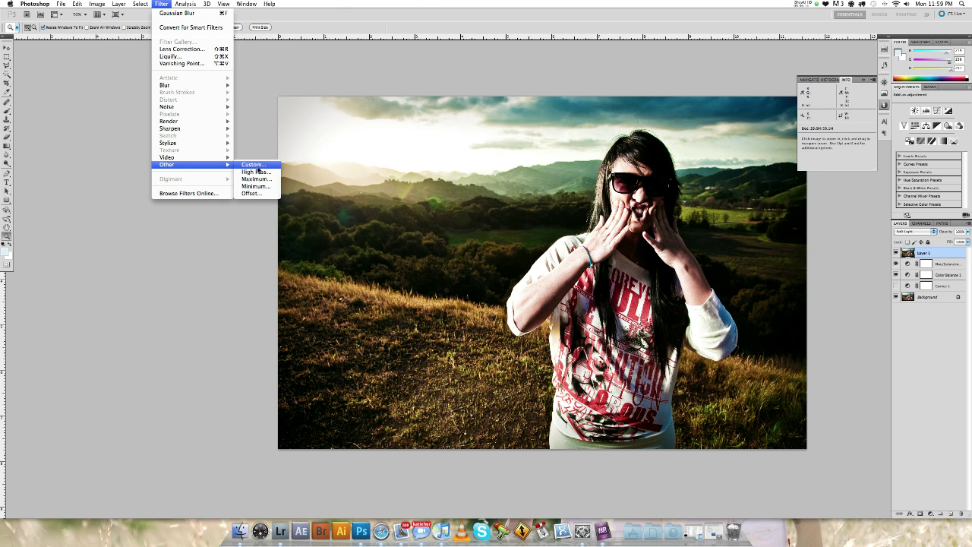
left_click(258, 171)
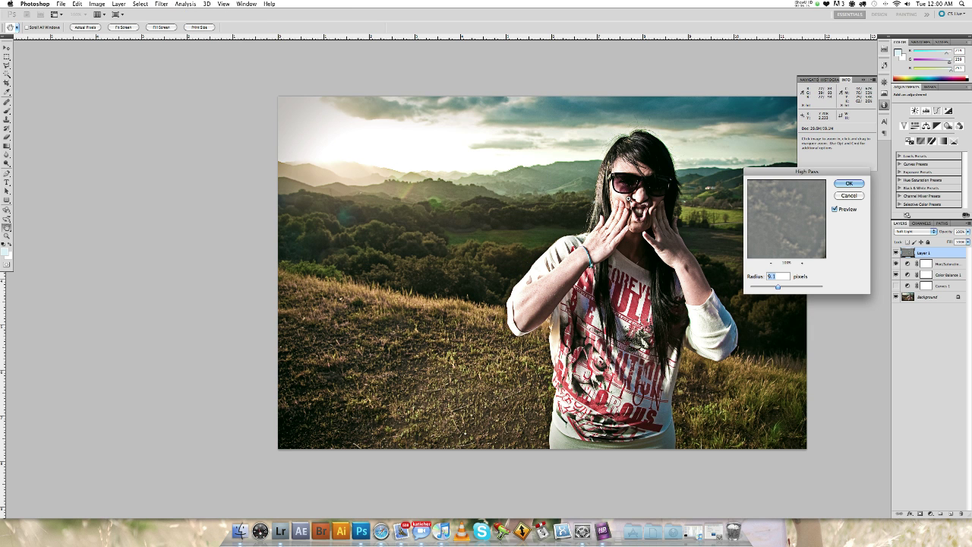
key("super+equal")
key("super+equal")
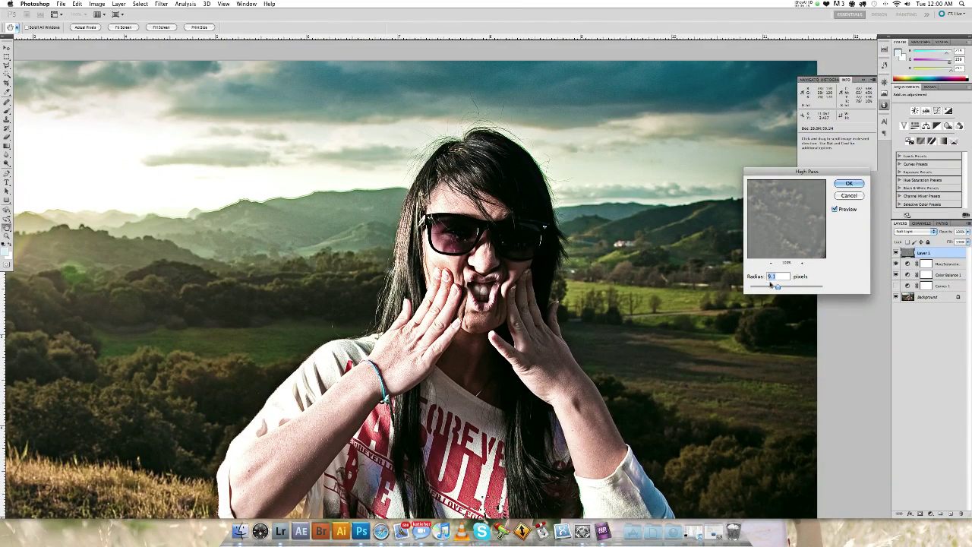
mouse_move(774, 285)
left_mouse_down()
mouse_move(803, 288)
mouse_move(752, 289)
mouse_move(768, 288)
left_mouse_up()
left_click(849, 184)
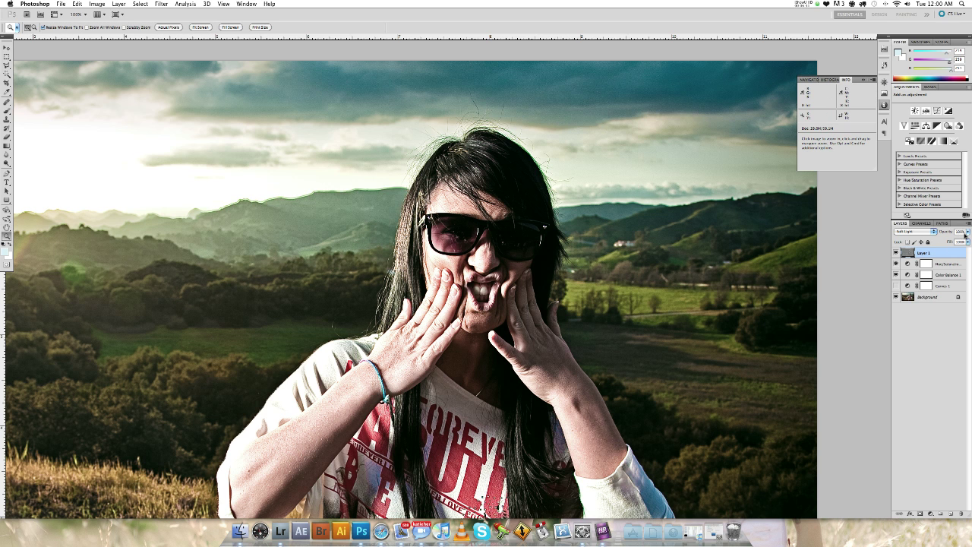
- Lower the High Pass layer's opacity and add a layer mask to it, with the Brush tool ready for painting
left_click(968, 232)
mouse_move(942, 241)
left_mouse_down()
mouse_move(960, 241)
mouse_move(928, 242)
left_mouse_up()
left_click(919, 515)
key("b")
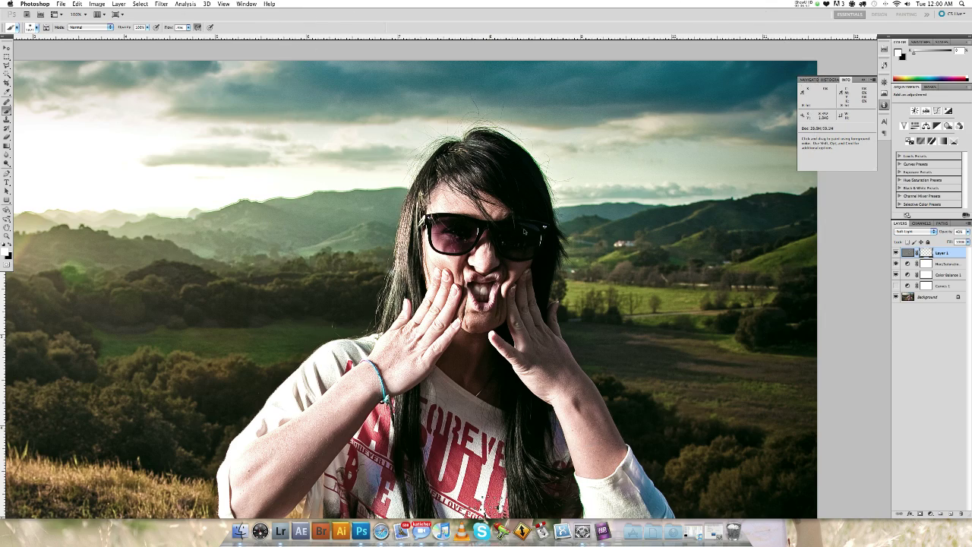
- Examine the sharpening on the woman's arm and sleeve up close, and return to the view of the whole image
key("z")
left_click(277, 389)
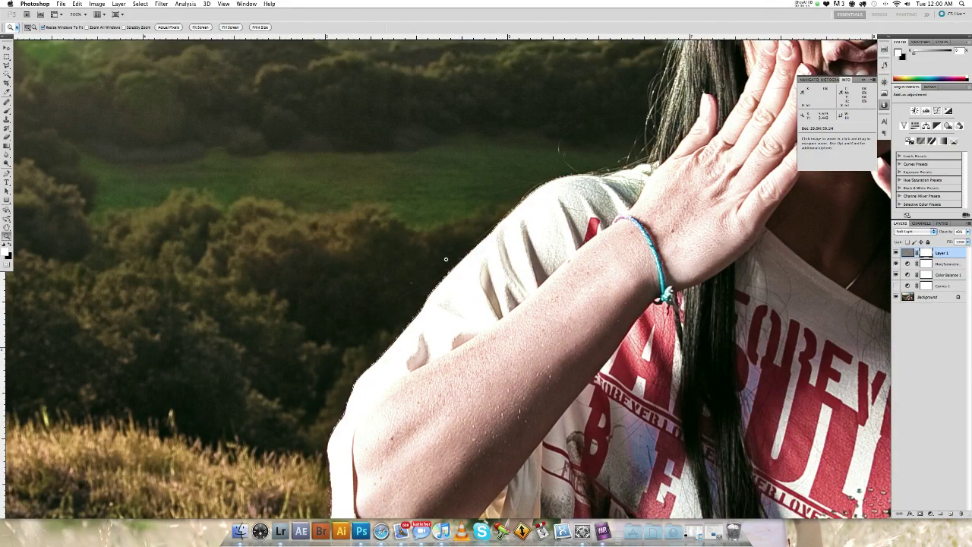
left_click(525, 263, "alt")
left_click(505, 274, "alt")
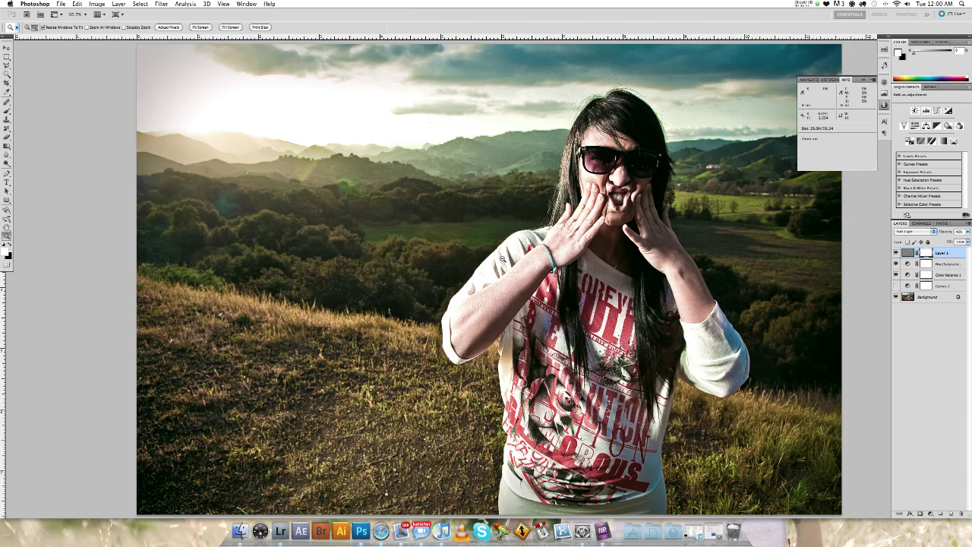
left_click(458, 295, "alt")
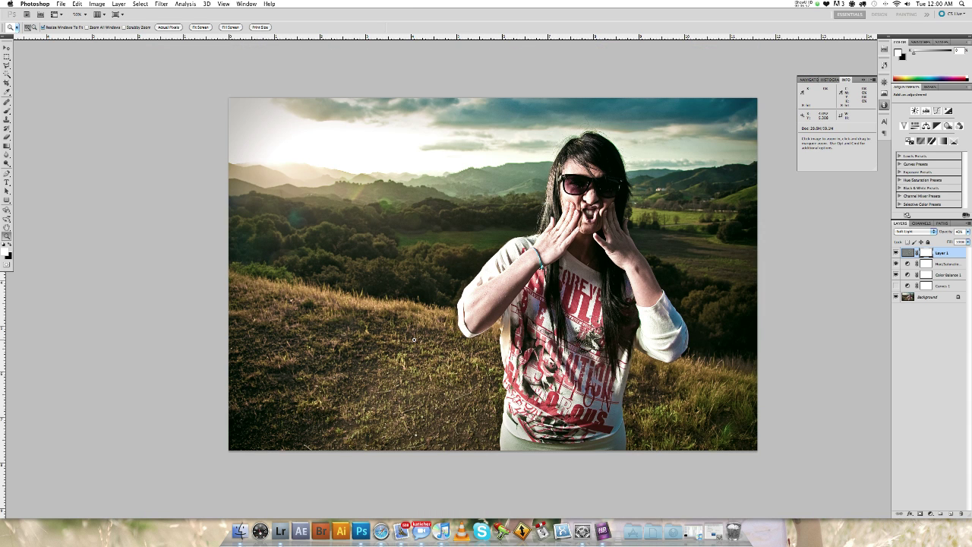